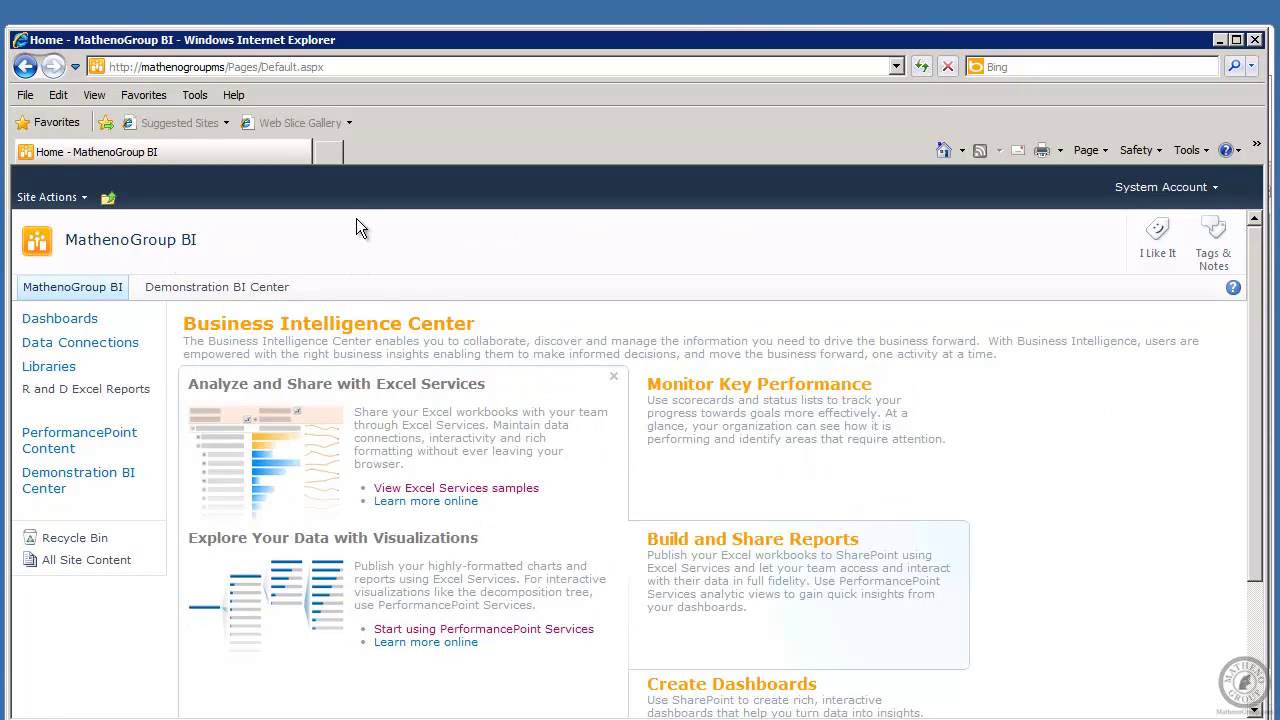
- Start creating a new Web Part Page from the site's installed page types
left_click(50, 197)
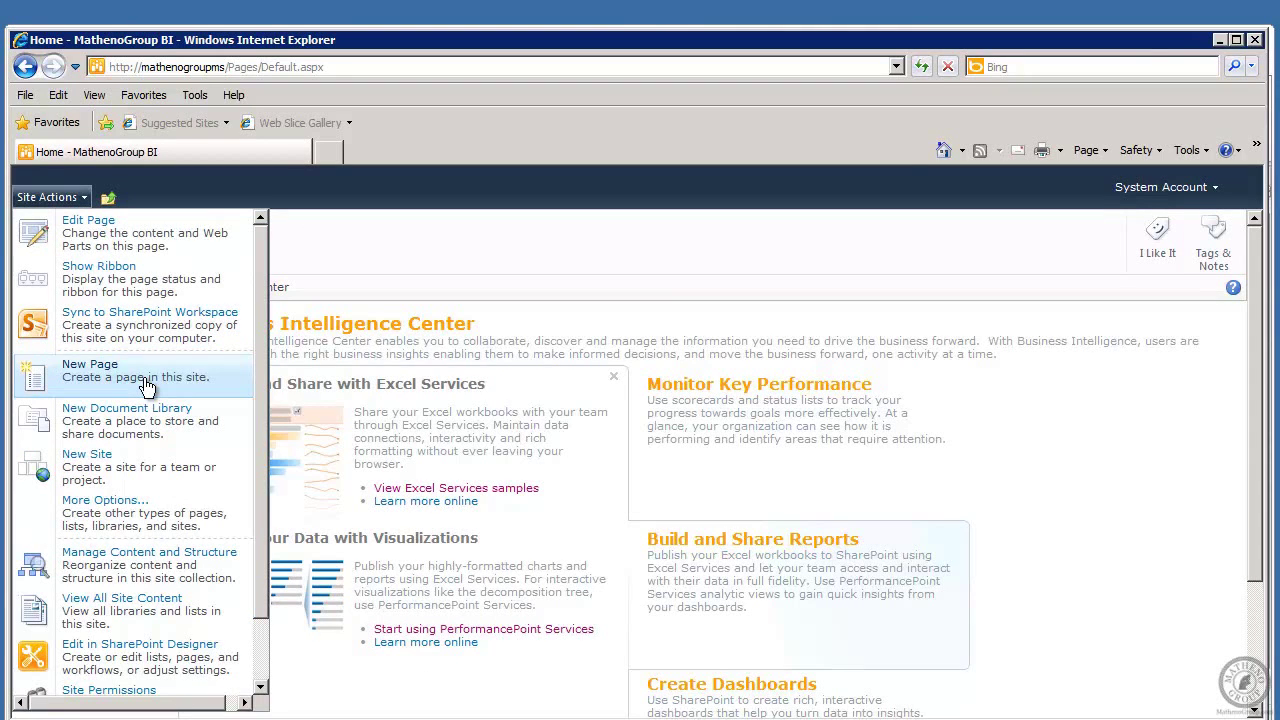
left_click(160, 513)
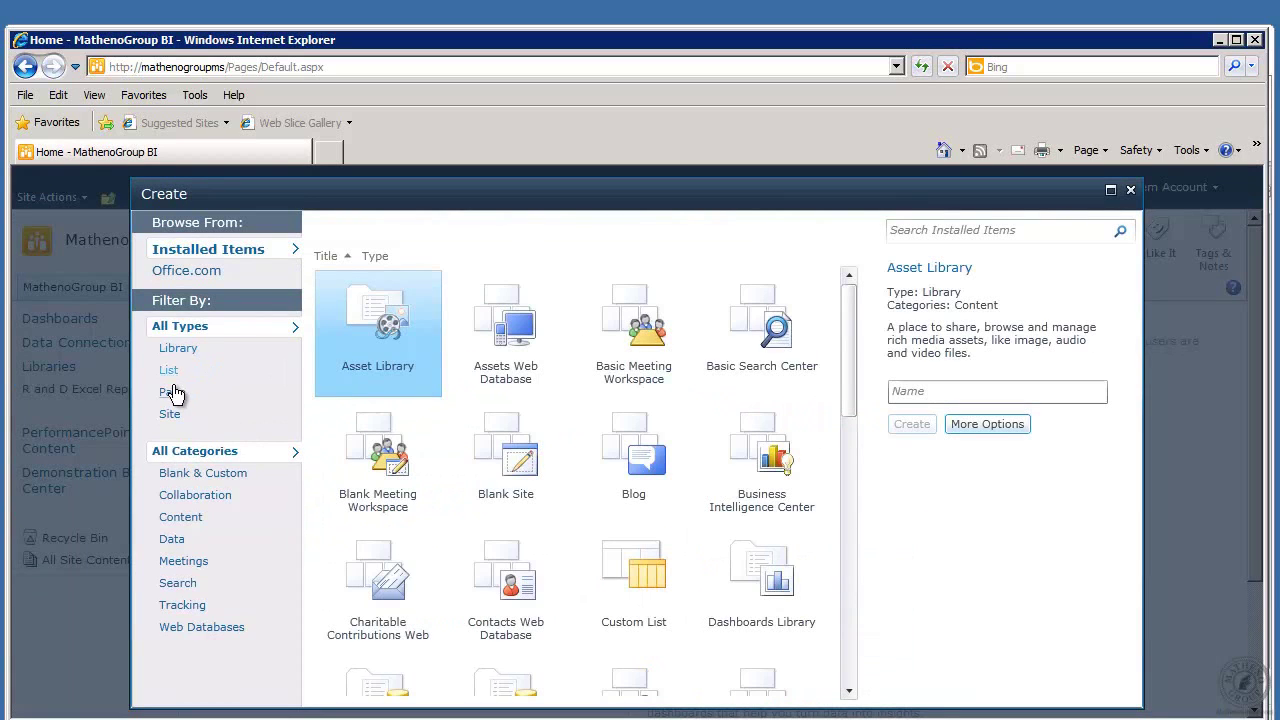
left_click(170, 392)
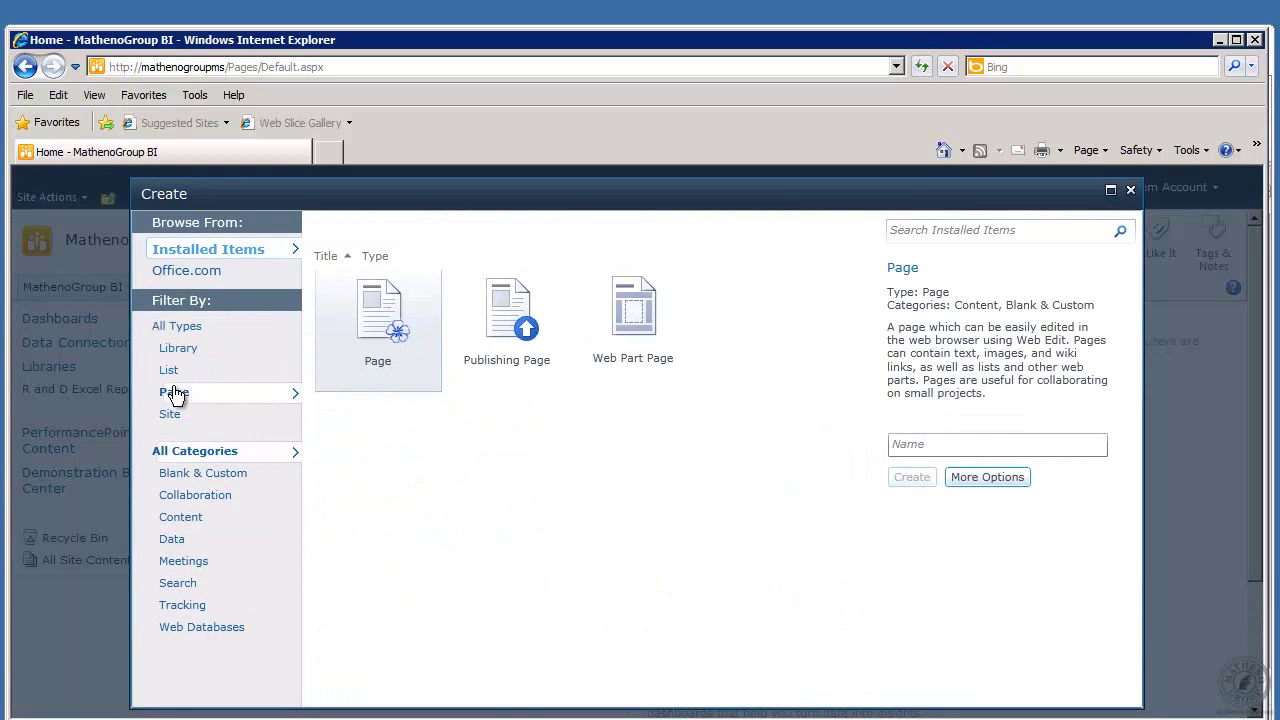
left_click(640, 326)
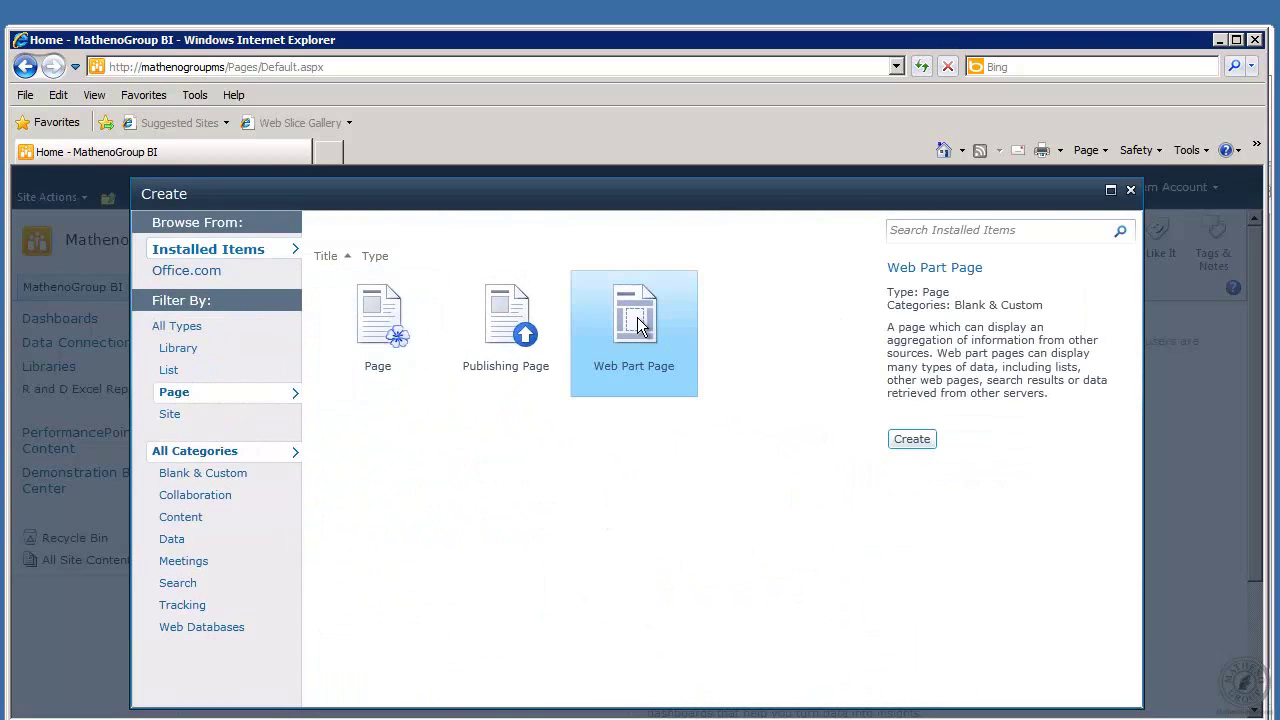
left_click(908, 442)
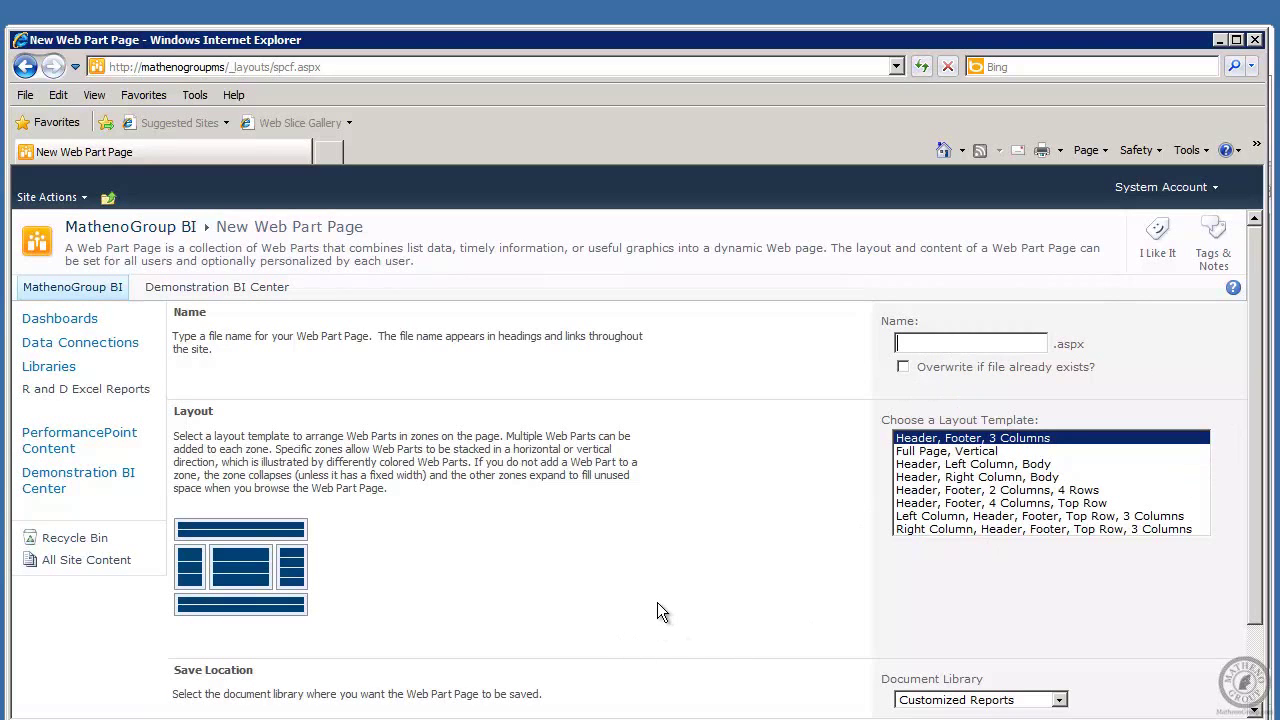
- Name the page "Demo Add EWA", choose Customized Reports as its document library, and create it
type("Demo Add WEWA")
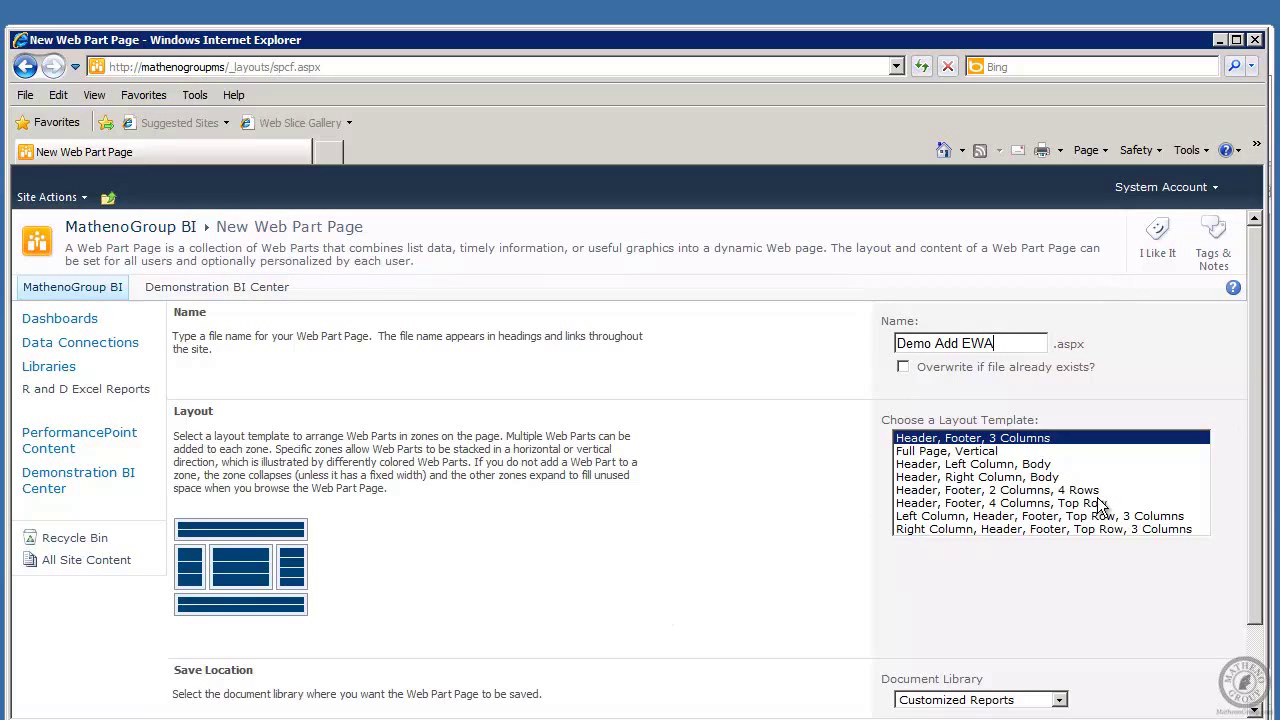
scroll(1258, 531, "down", 3)
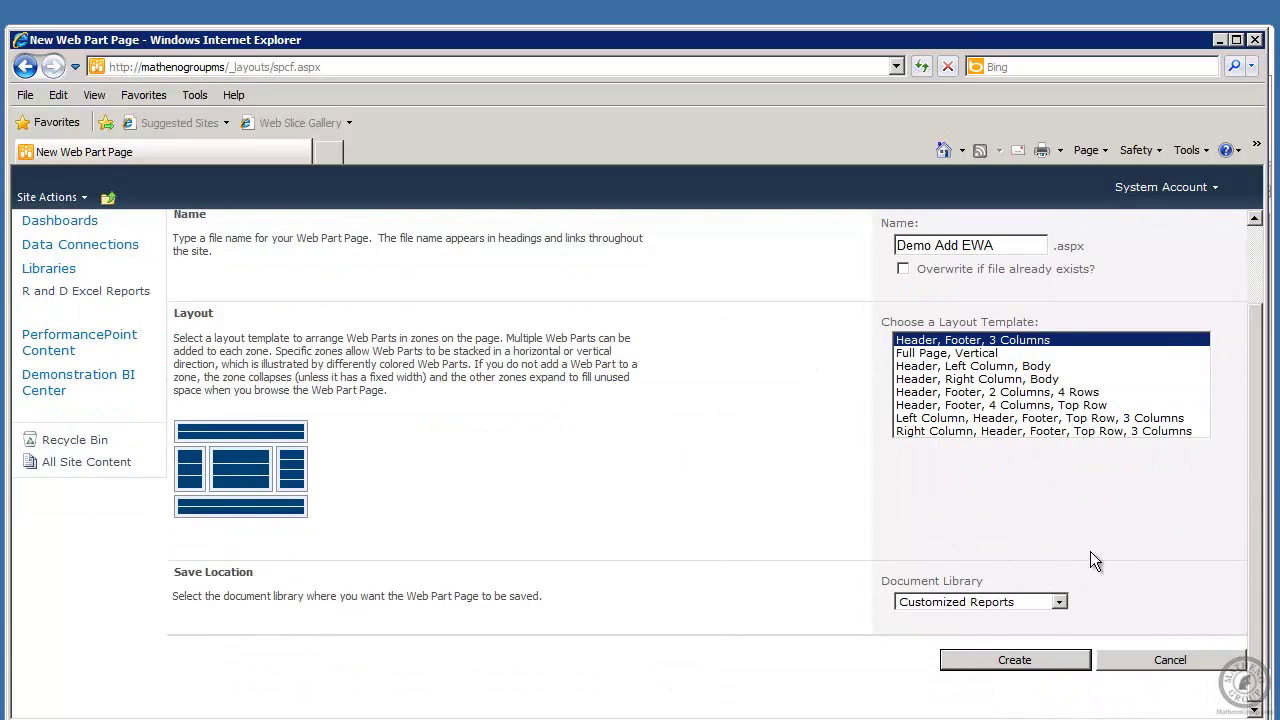
left_click(1060, 602)
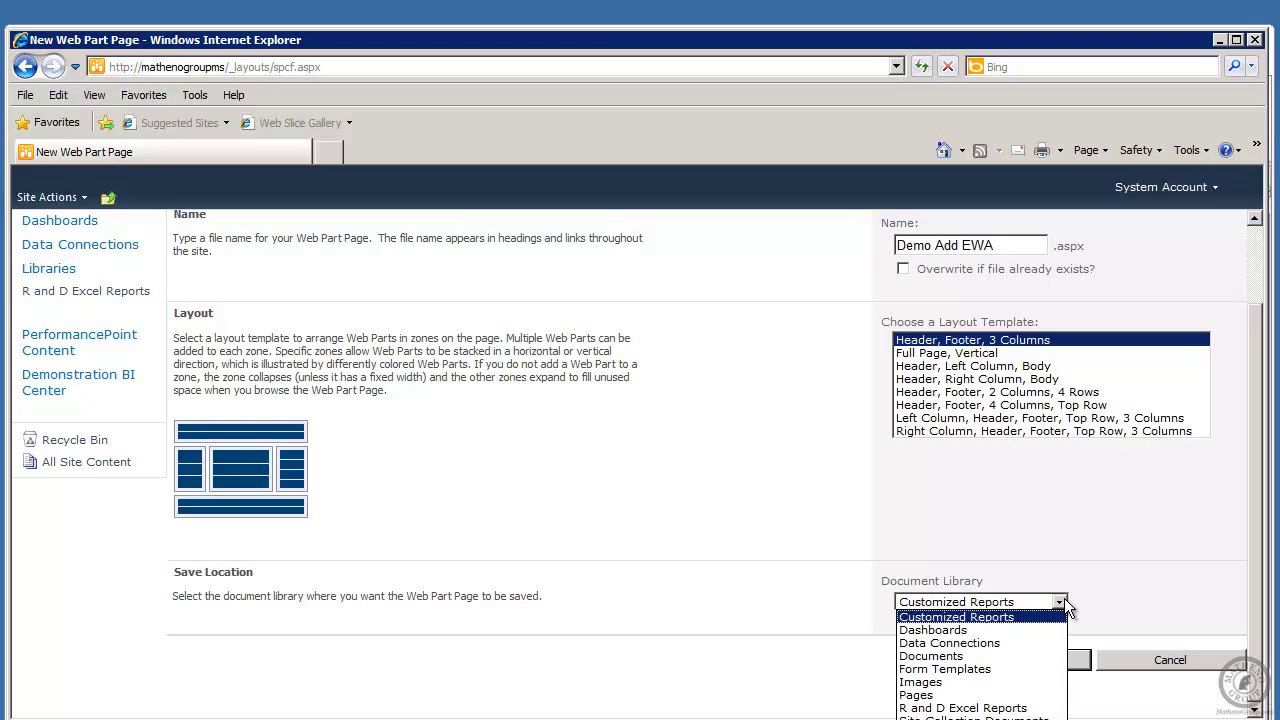
left_click(1037, 618)
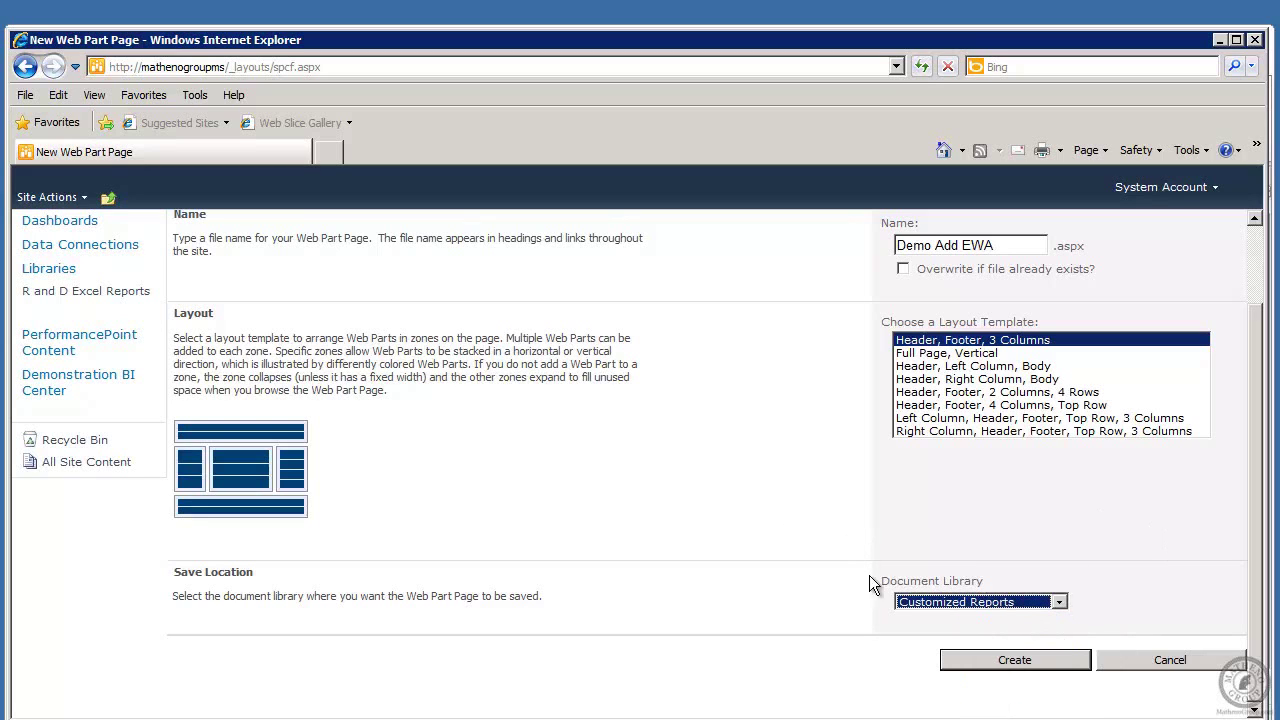
left_click(1005, 660)
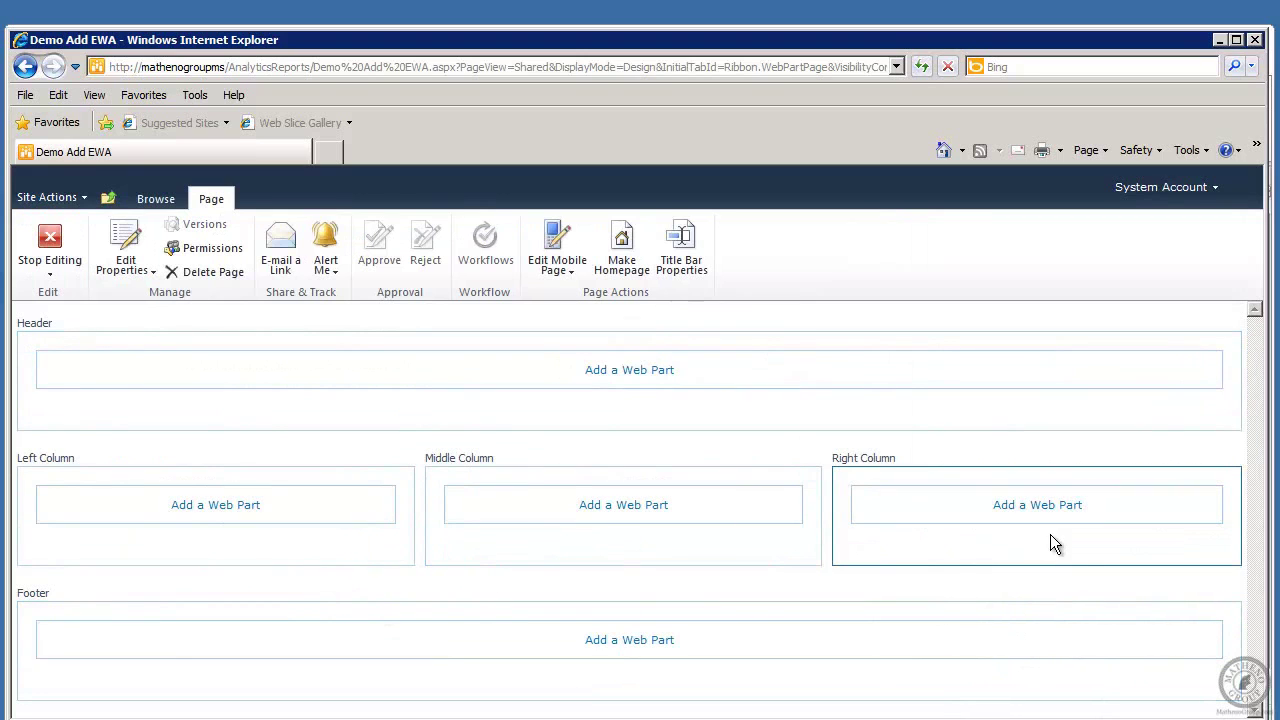
- Add an Excel Web Access web part from the Business Data category to the Middle Column
left_click(652, 508)
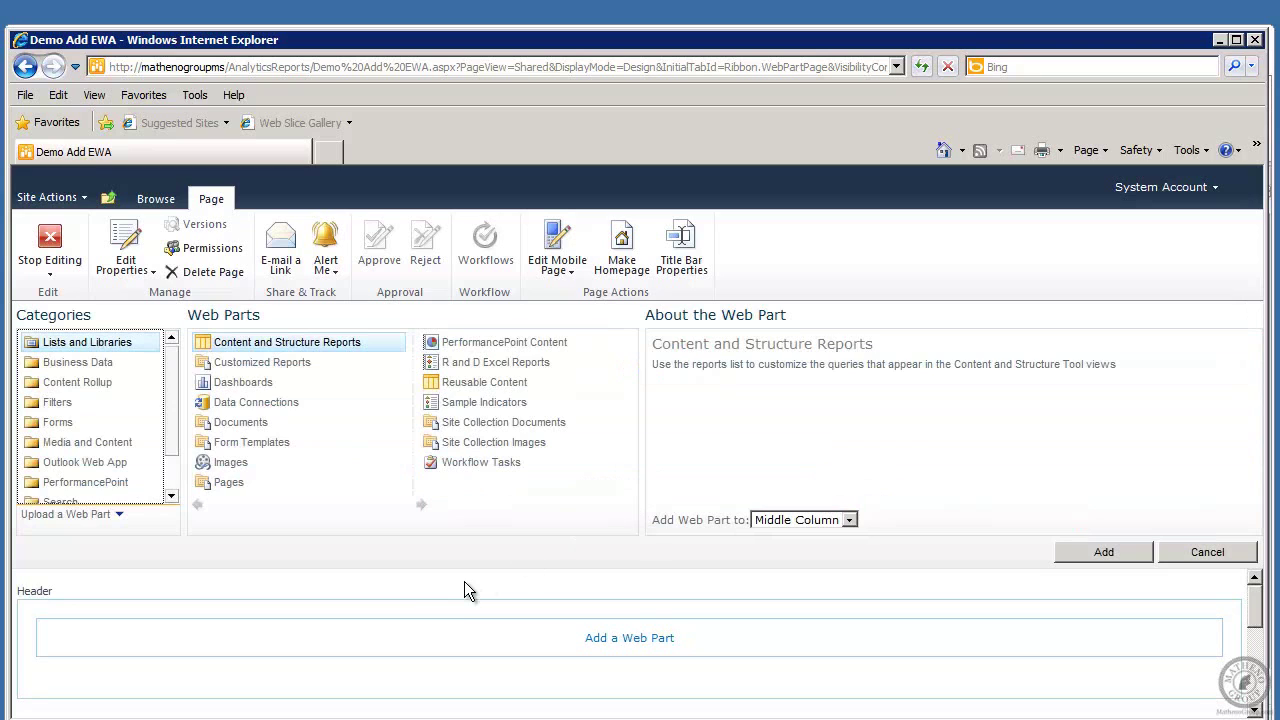
left_click(89, 366)
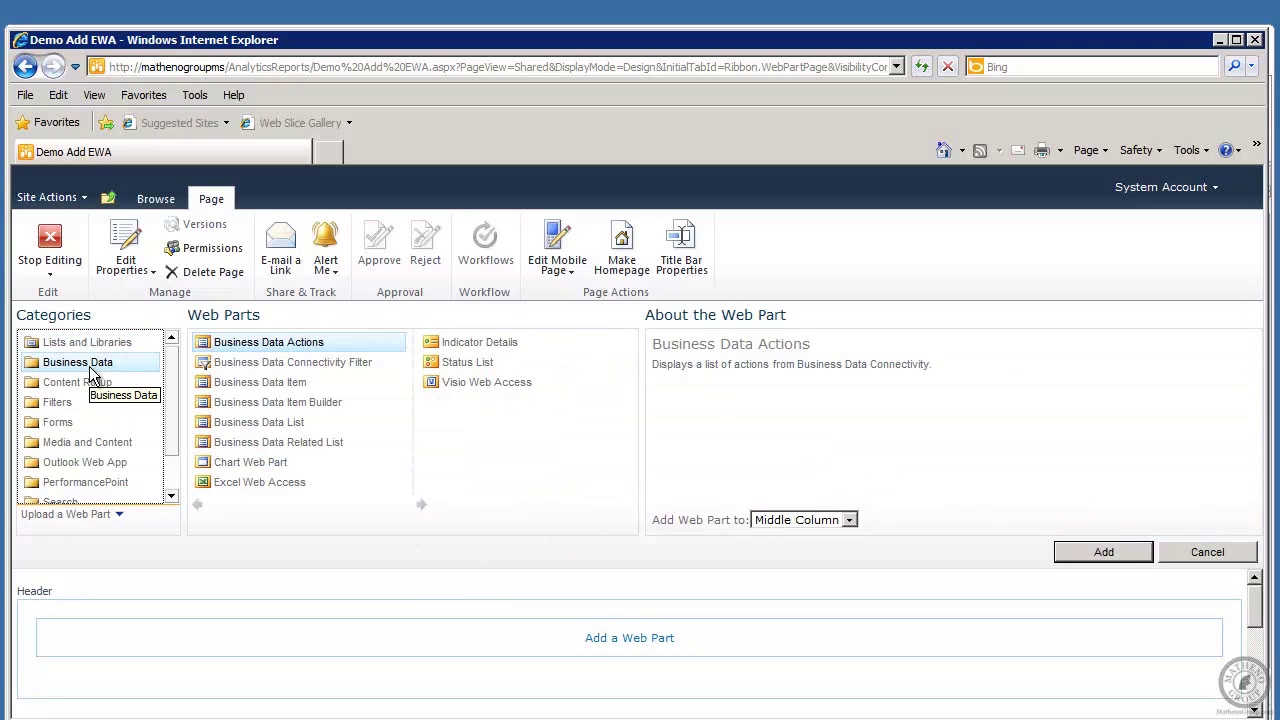
left_click(276, 482)
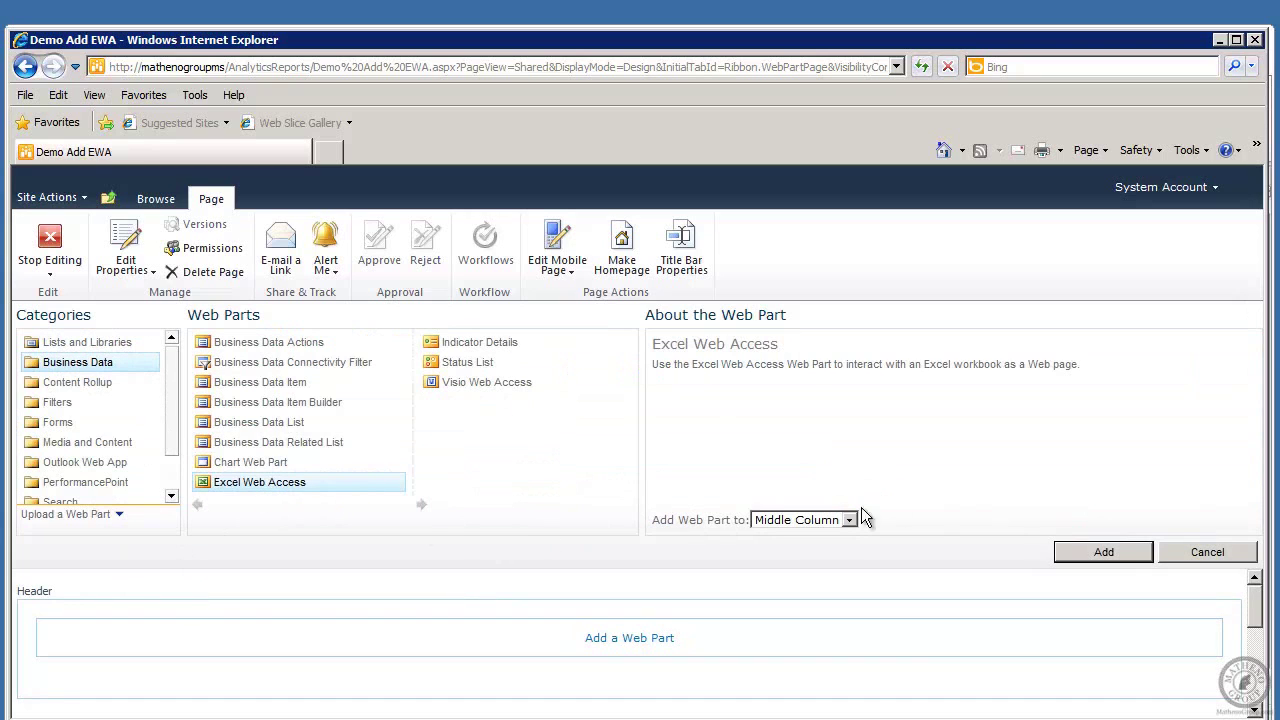
left_click(1094, 553)
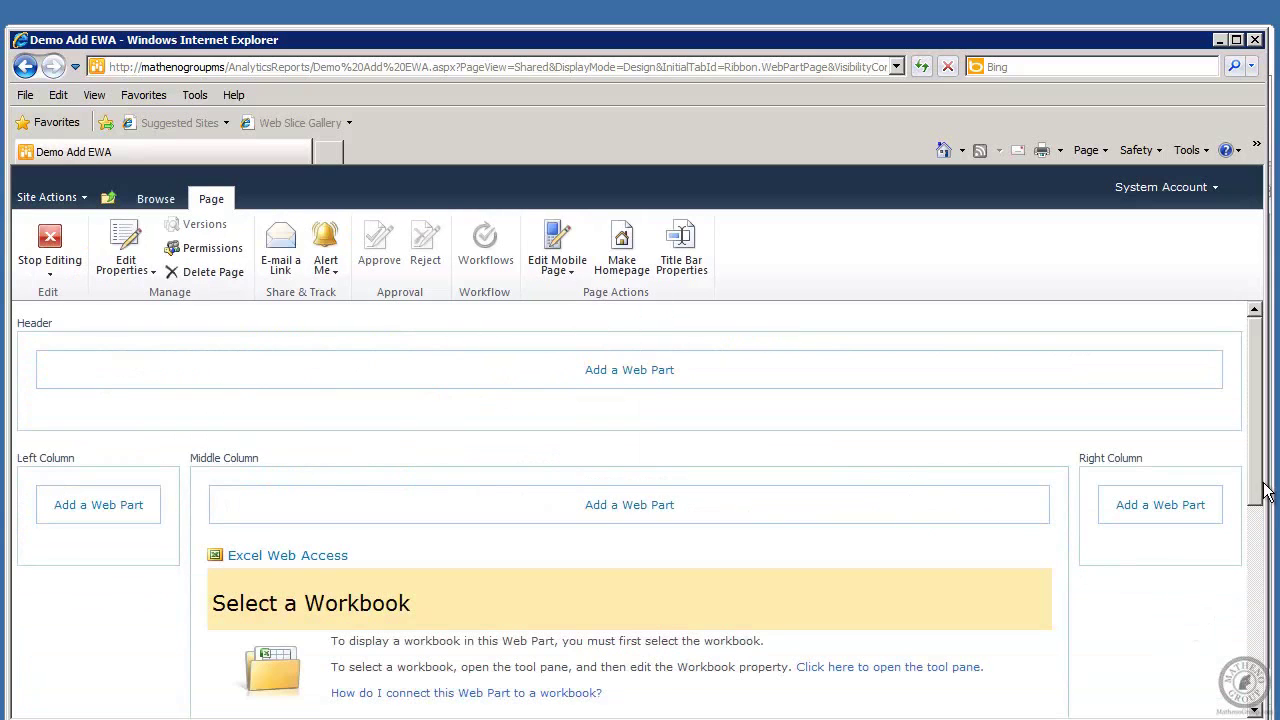
- Set the middle web part's workbook to R and D price.xlsx from R and D Excel Reports, then apply and close its settings
left_click_drag(1257, 497, 1272, 595)
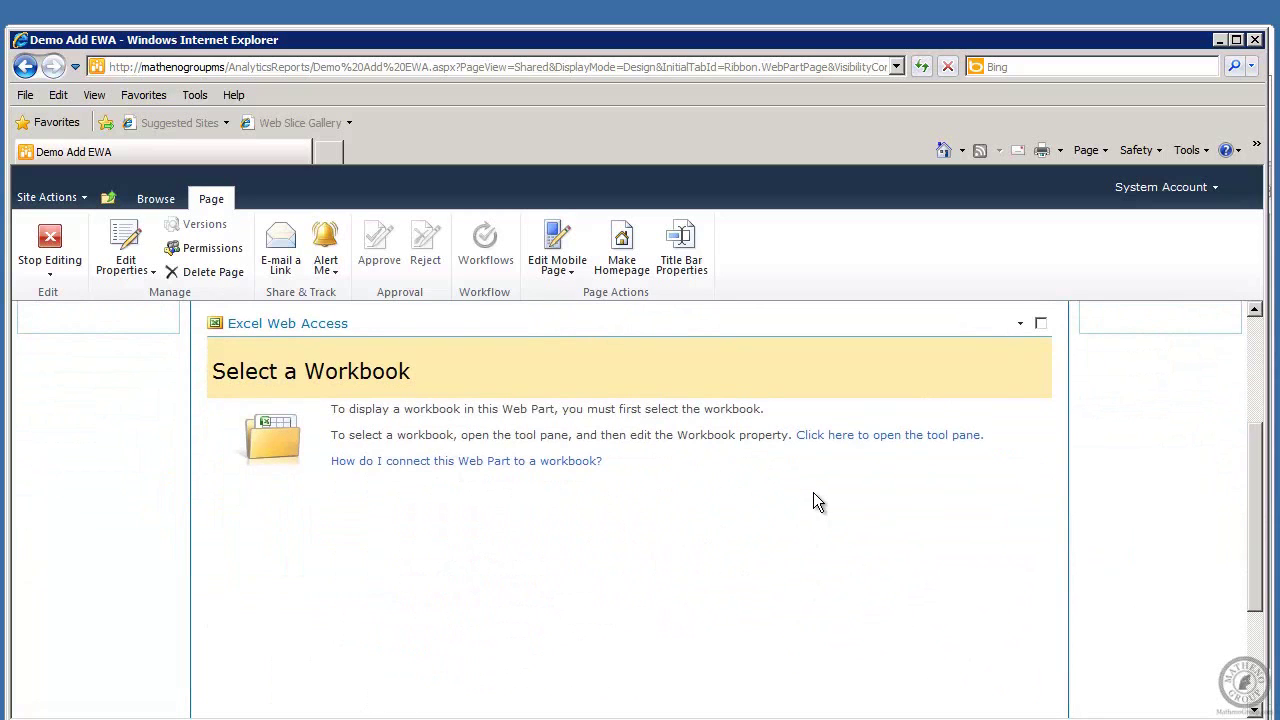
left_click(822, 438)
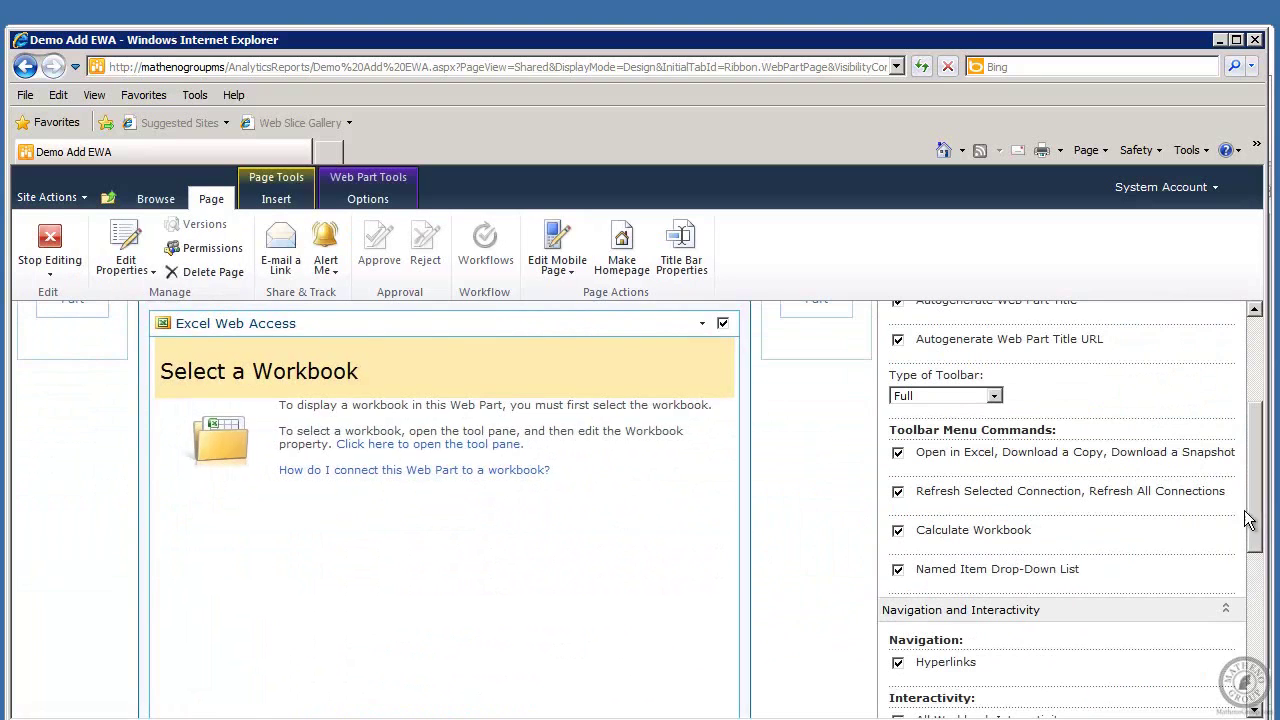
scroll(1229, 398, "up", 3)
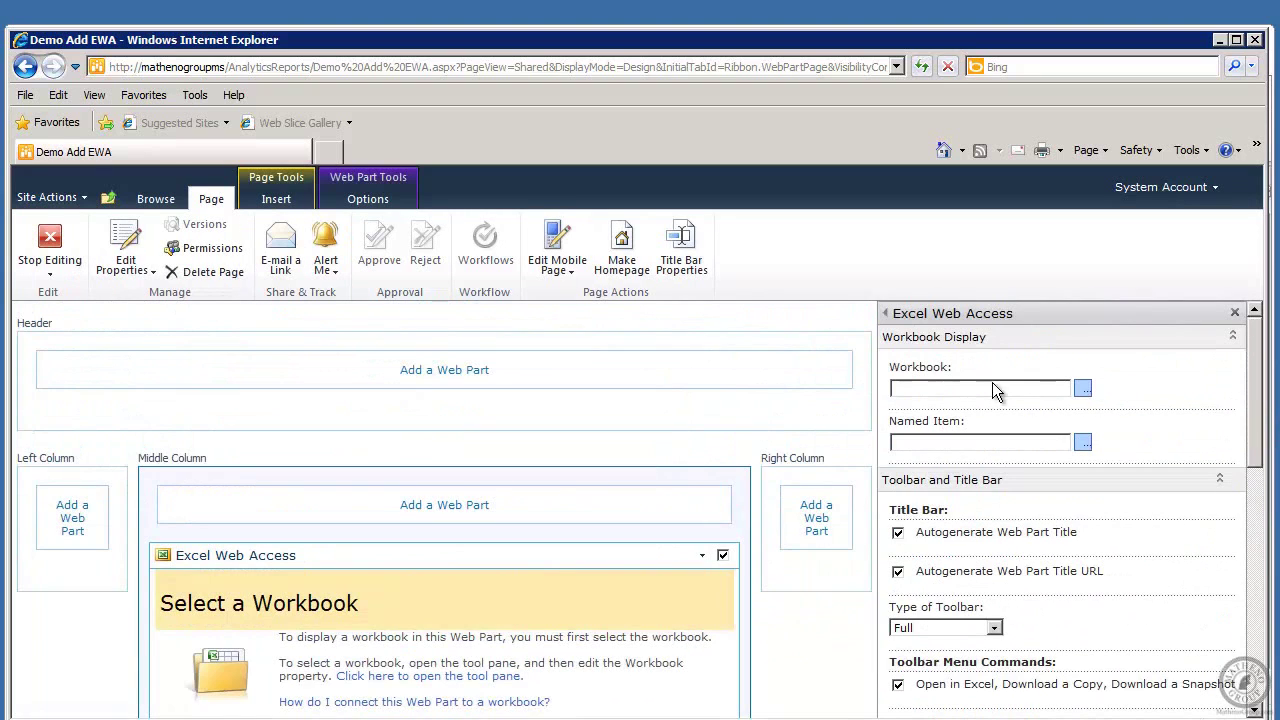
left_click(1085, 392)
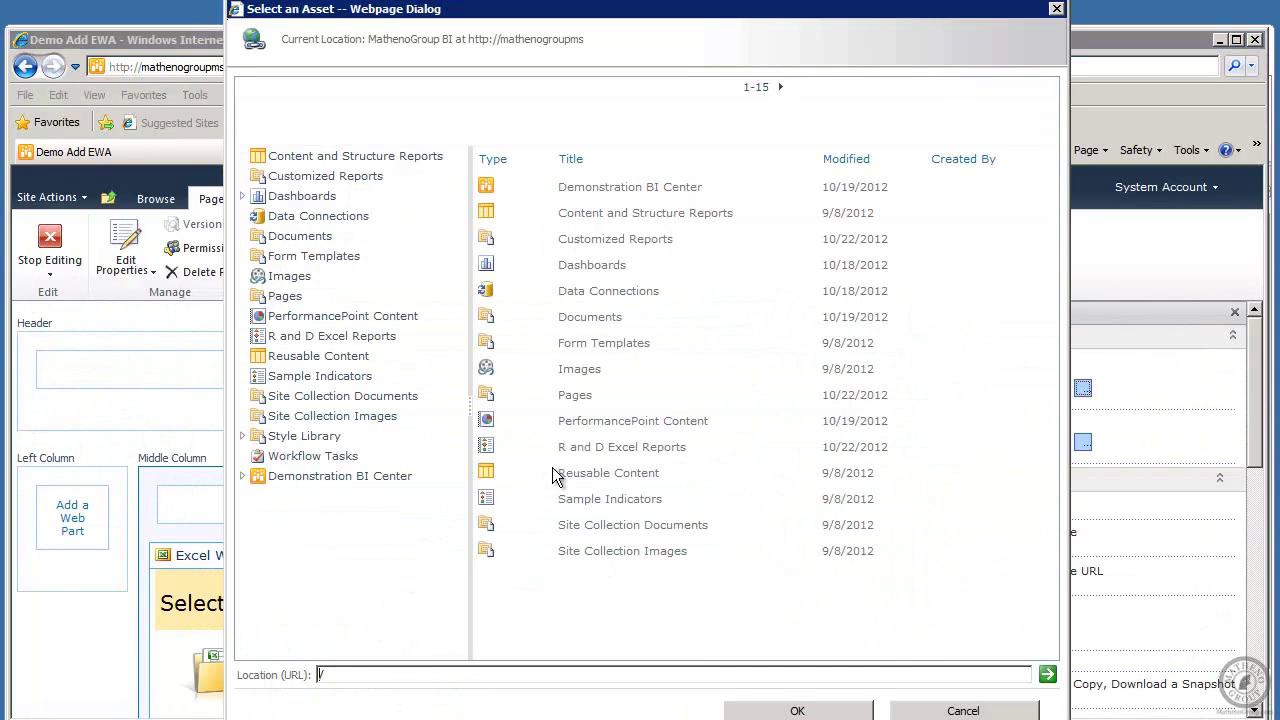
left_click(589, 449)
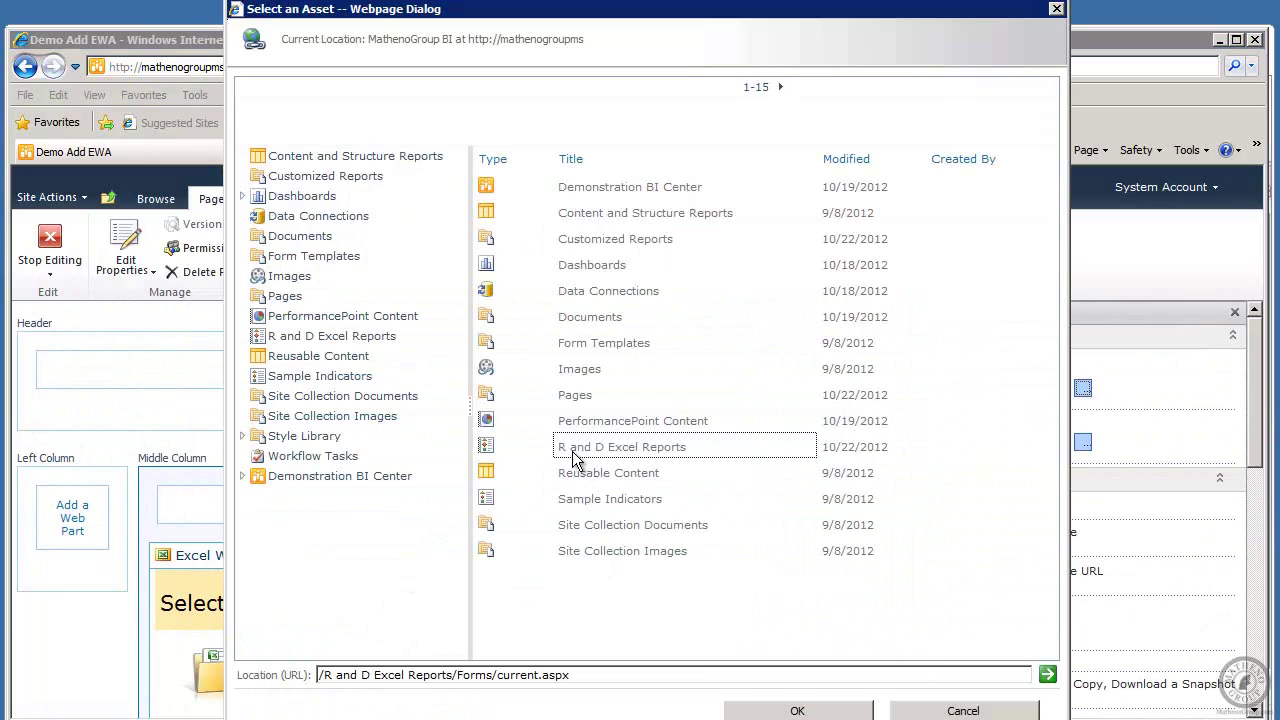
double_click(586, 447)
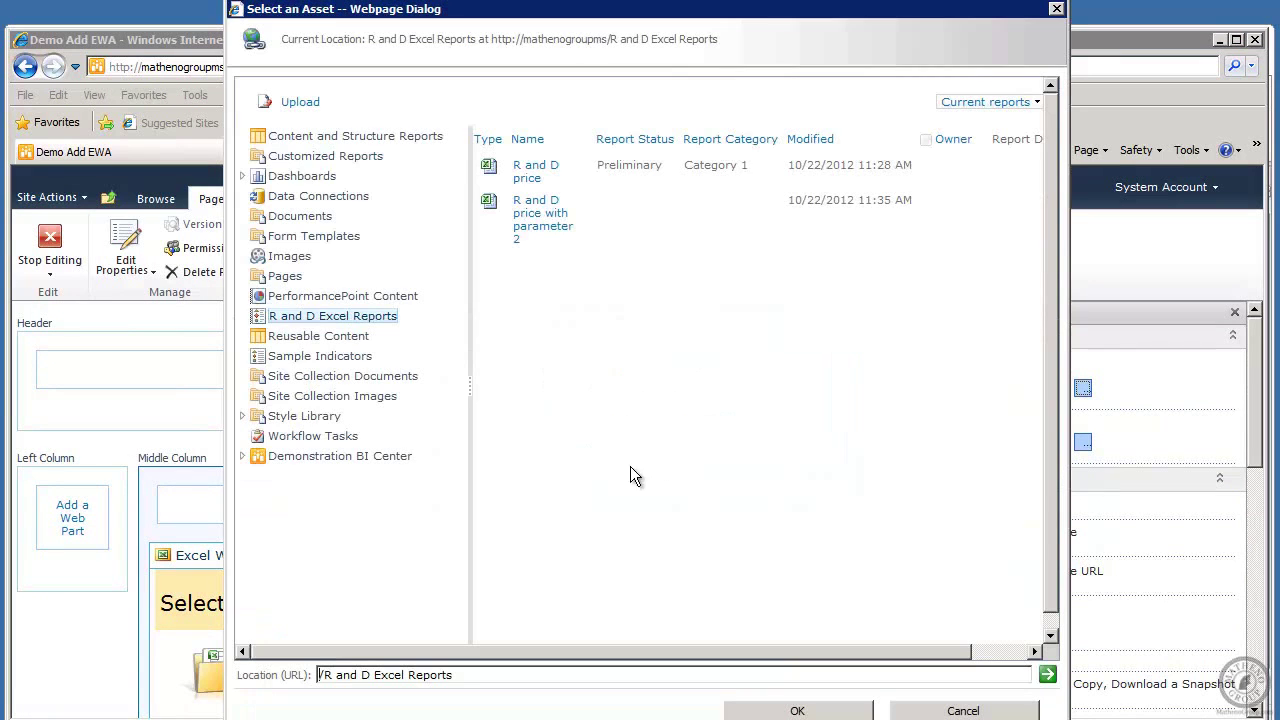
left_click(560, 172)
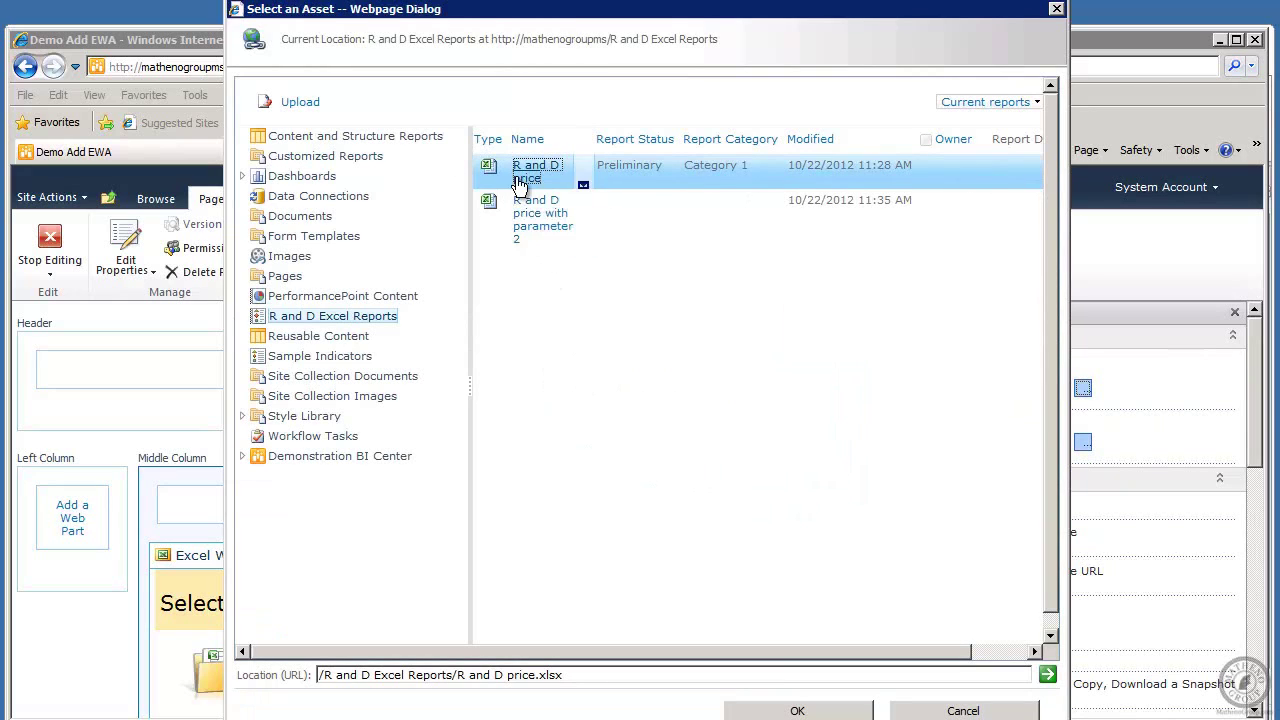
left_click(850, 714)
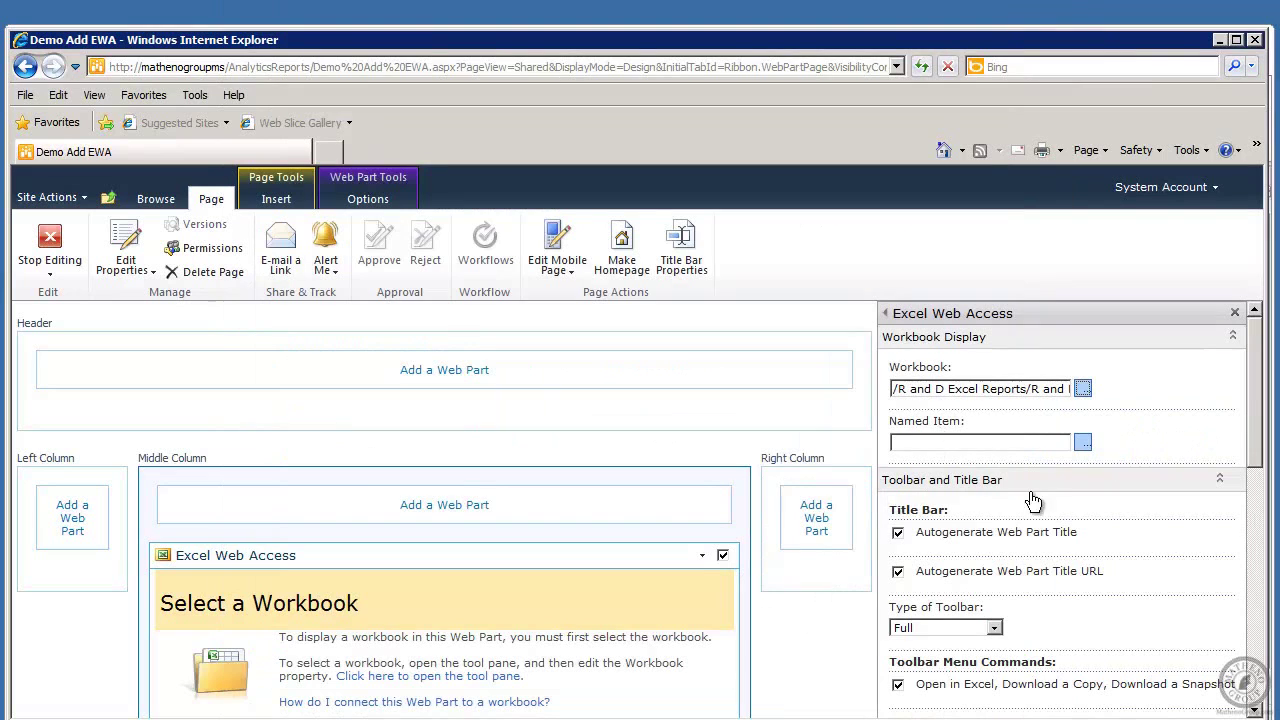
left_click_drag(1258, 424, 1258, 680)
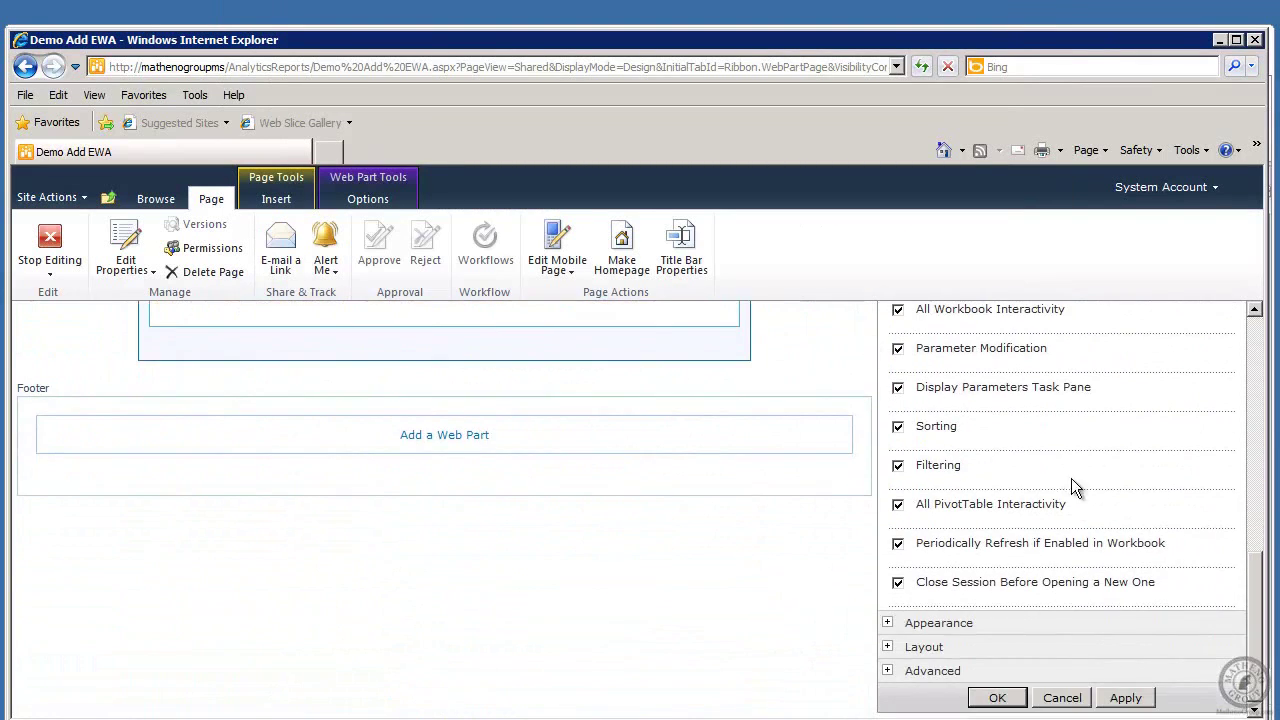
left_click(1125, 697)
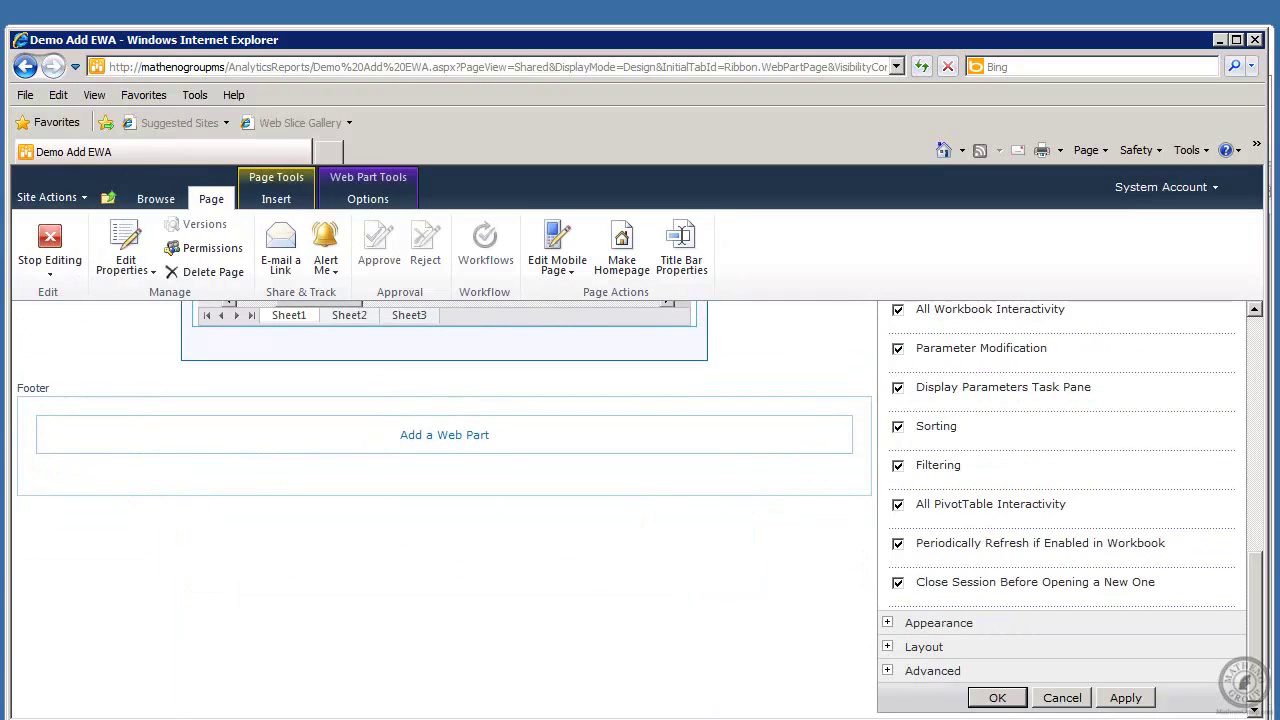
left_click(997, 698)
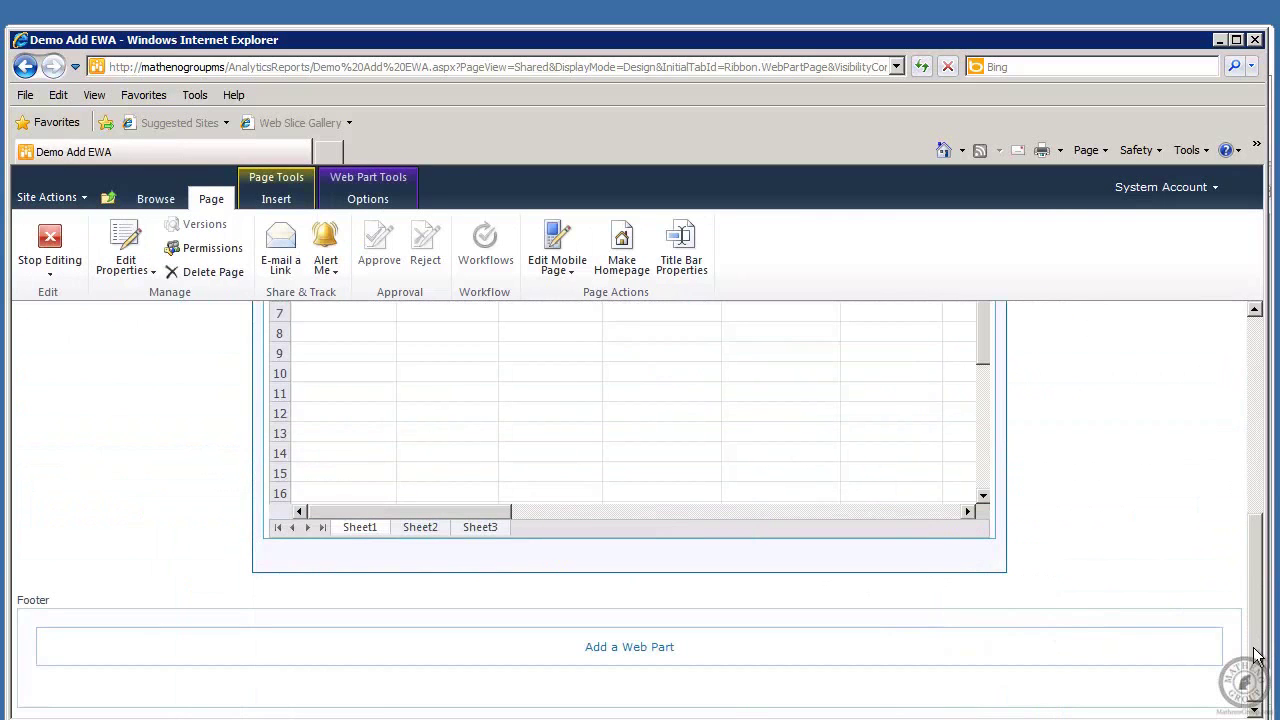
- Add a second Excel Web Access web part to the Right Column
left_click_drag(1257, 655, 1230, 537)
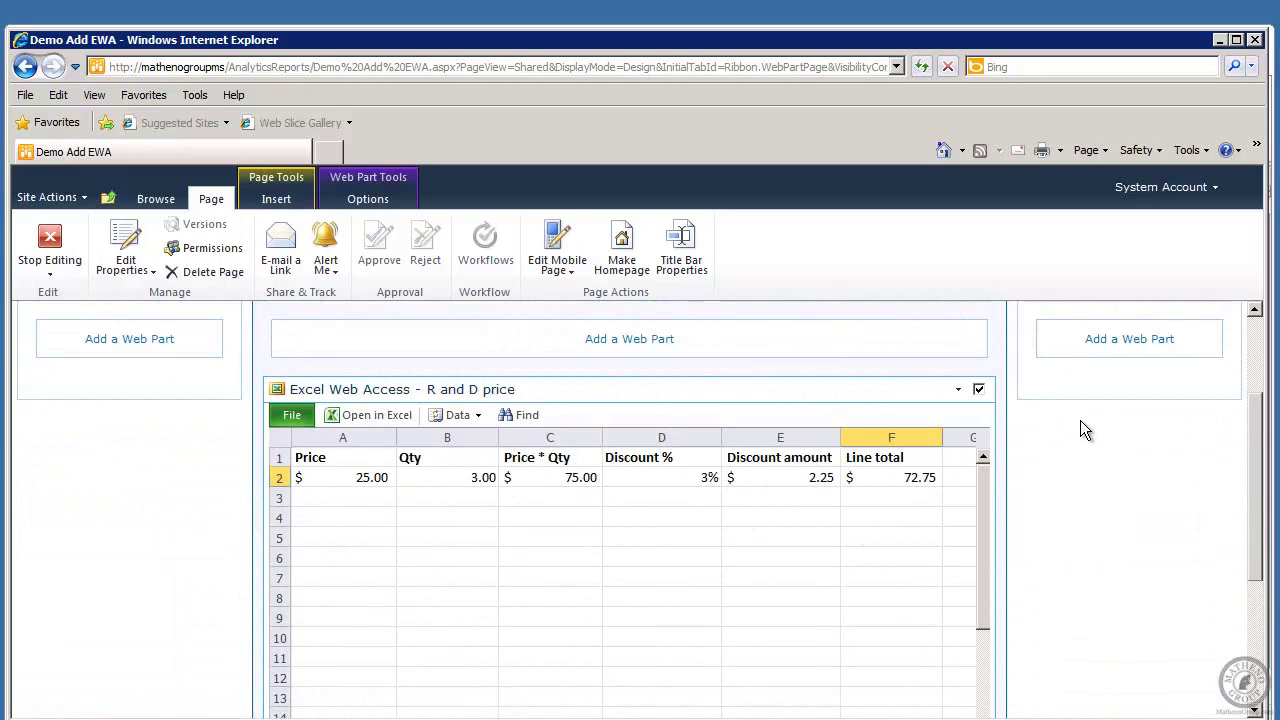
left_click(1122, 340)
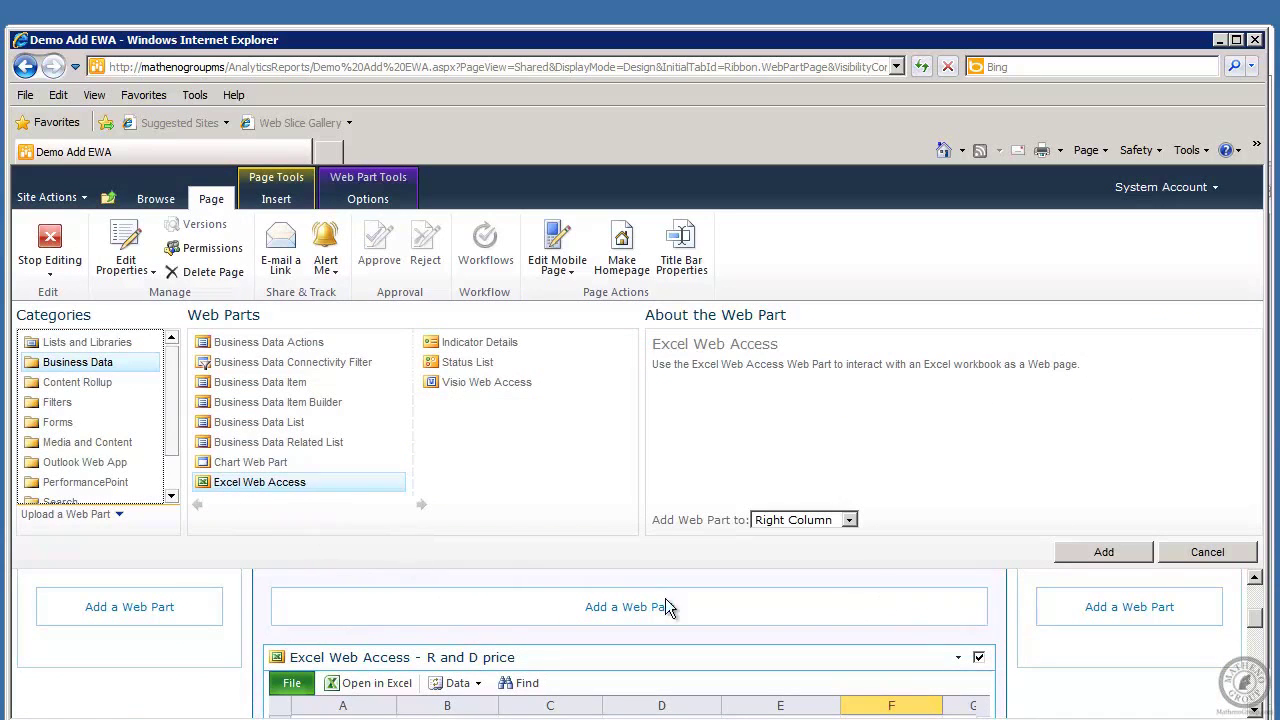
left_click(1100, 552)
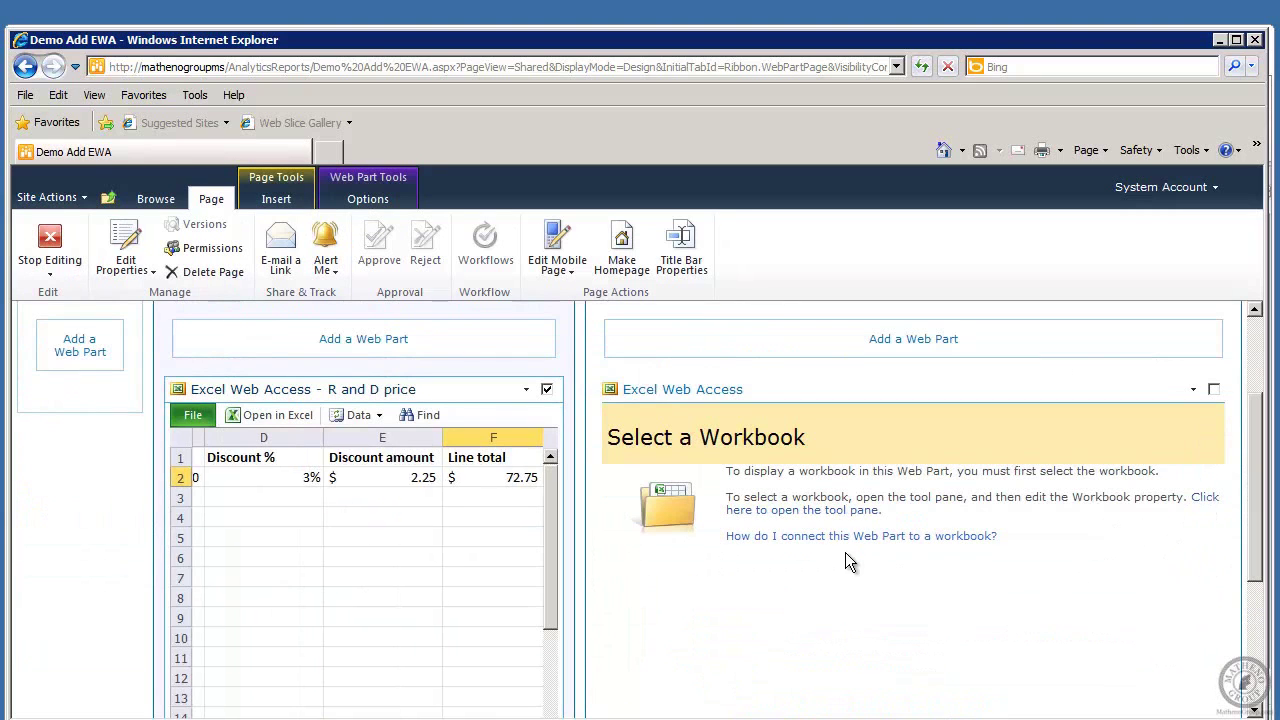
- Set the right web part's workbook to "R and D price with parameter 2" from R and D Excel Reports and apply it
left_click(1197, 500)
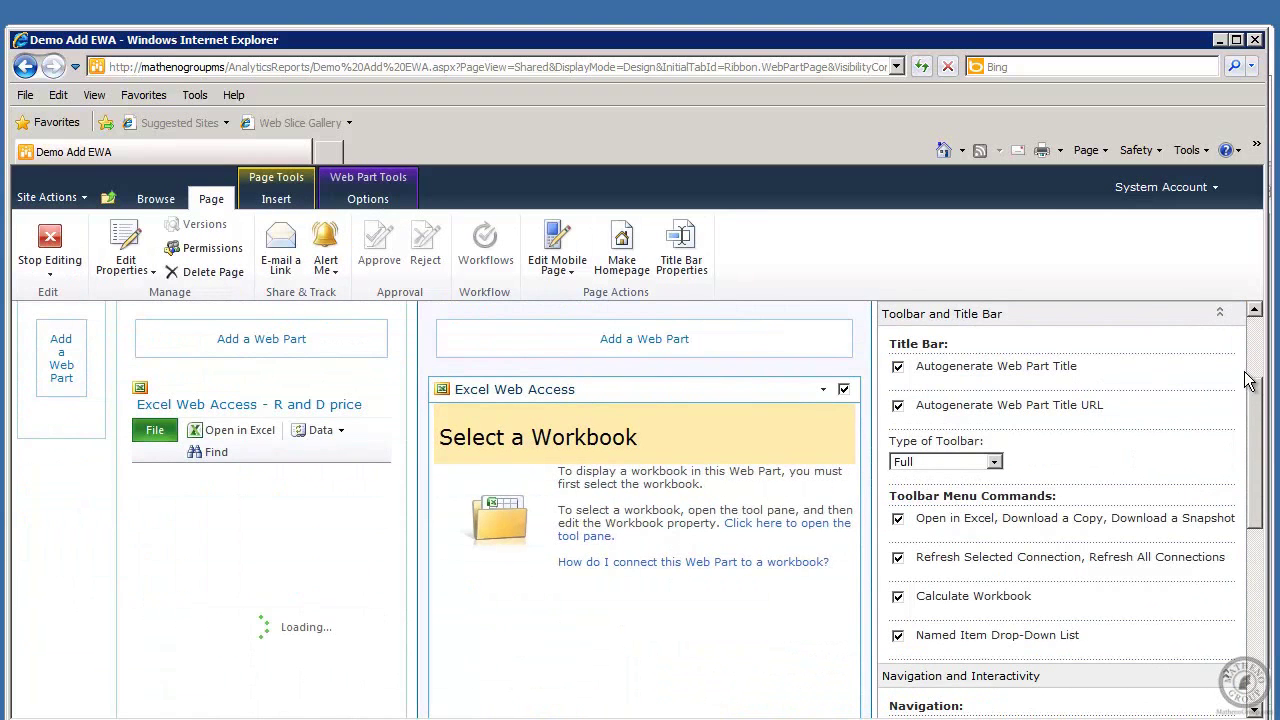
scroll(1257, 392, "up", 3)
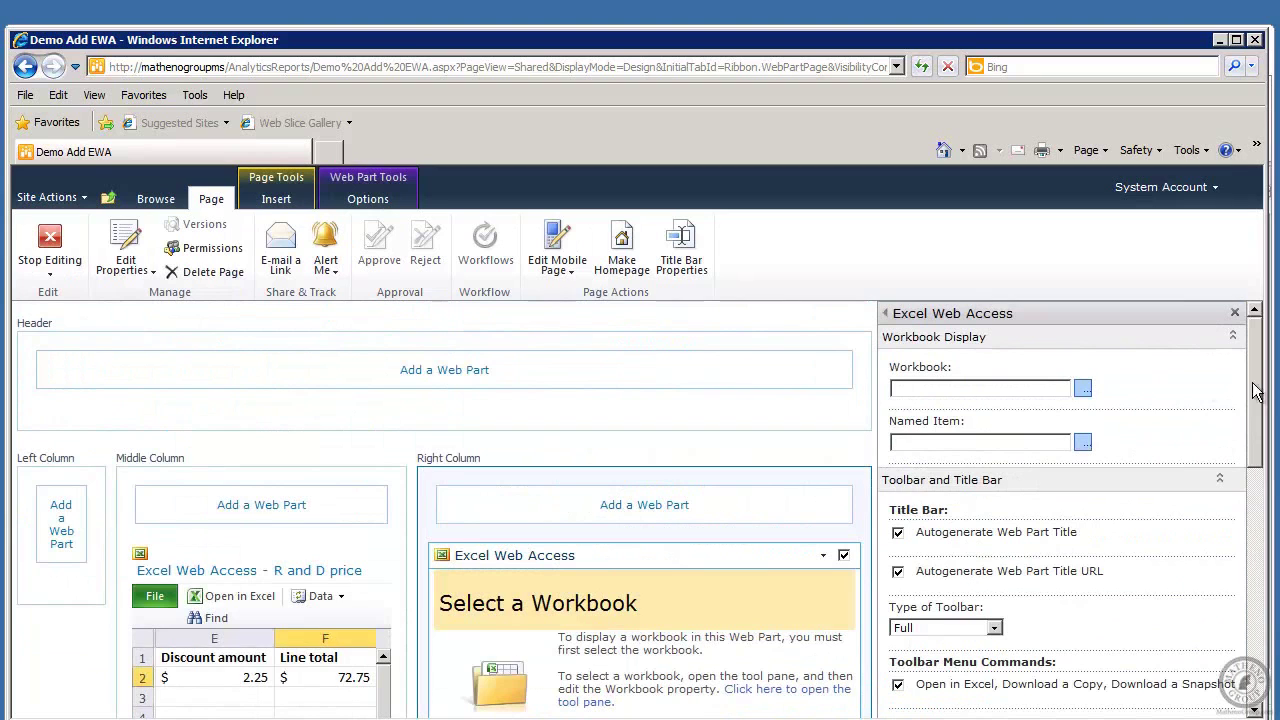
left_click(1084, 389)
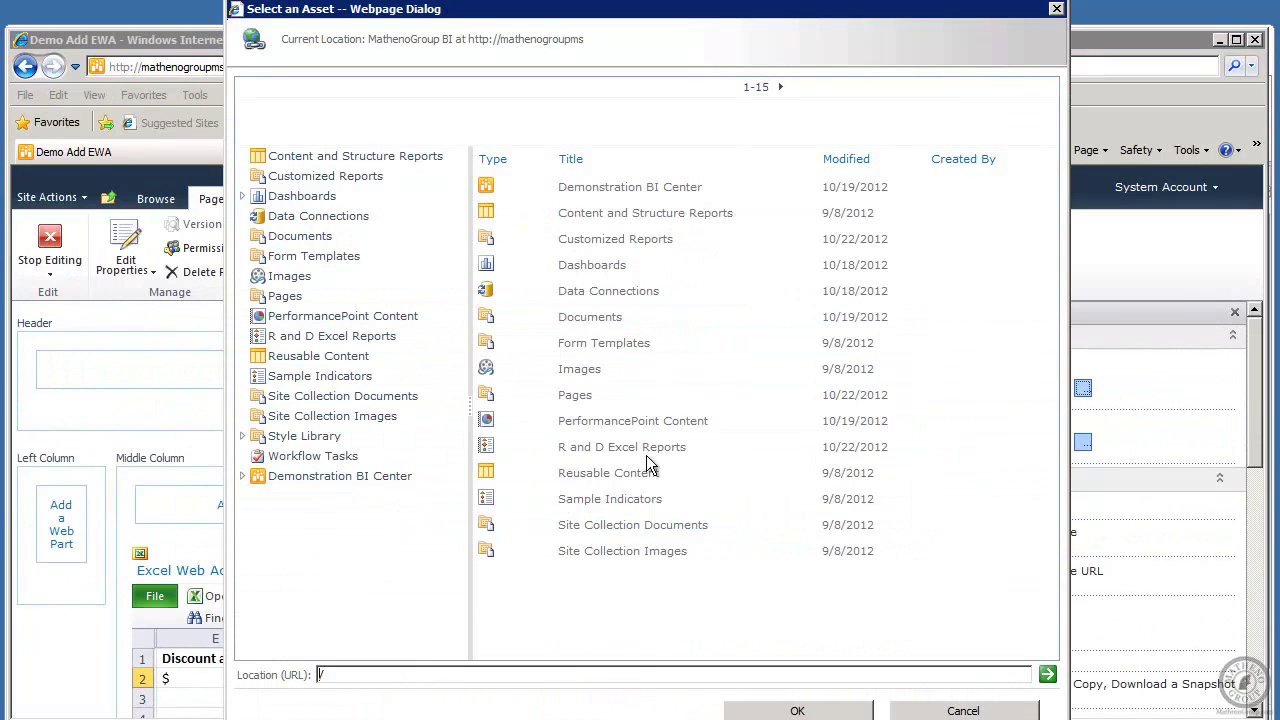
double_click(622, 453)
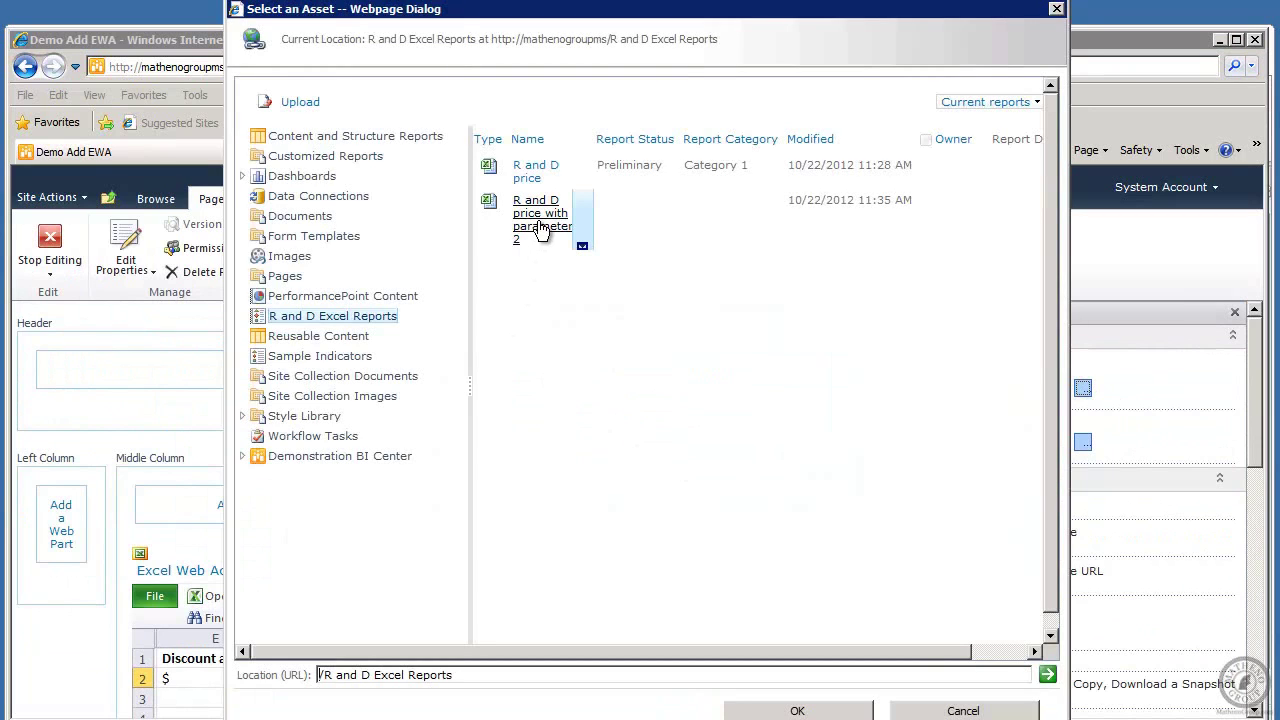
double_click(540, 228)
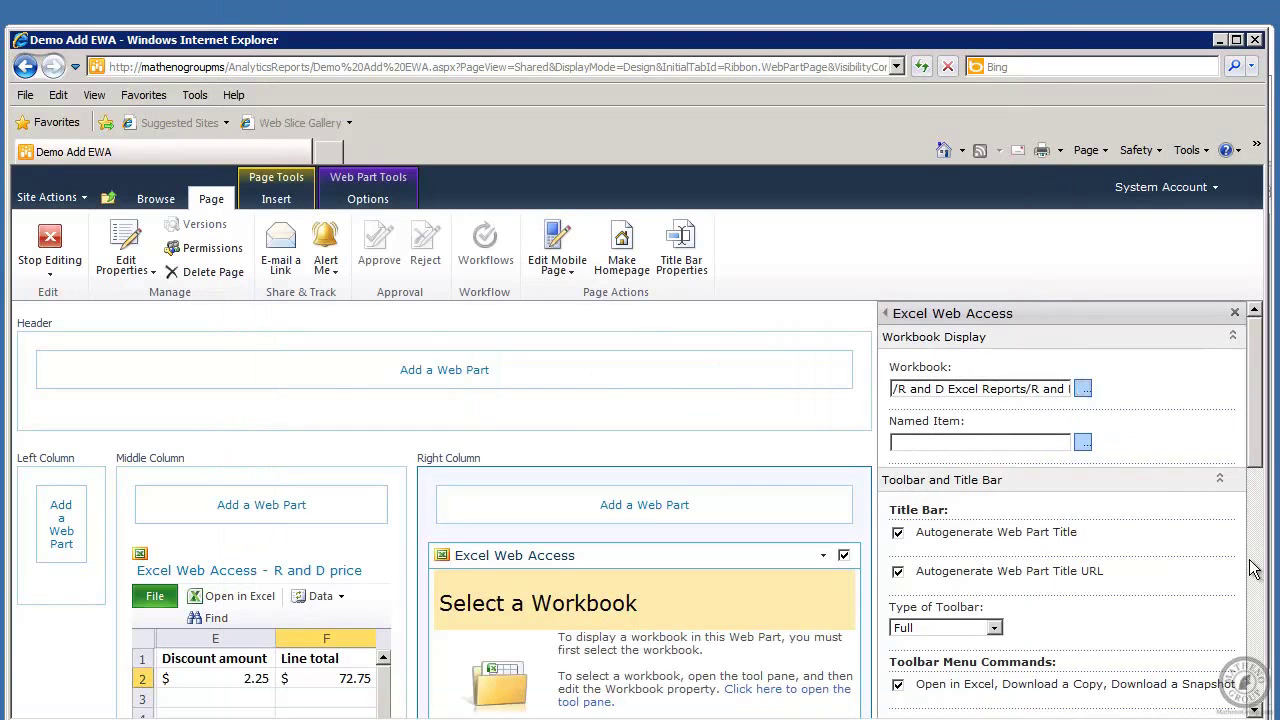
scroll(1255, 570, "down", 8)
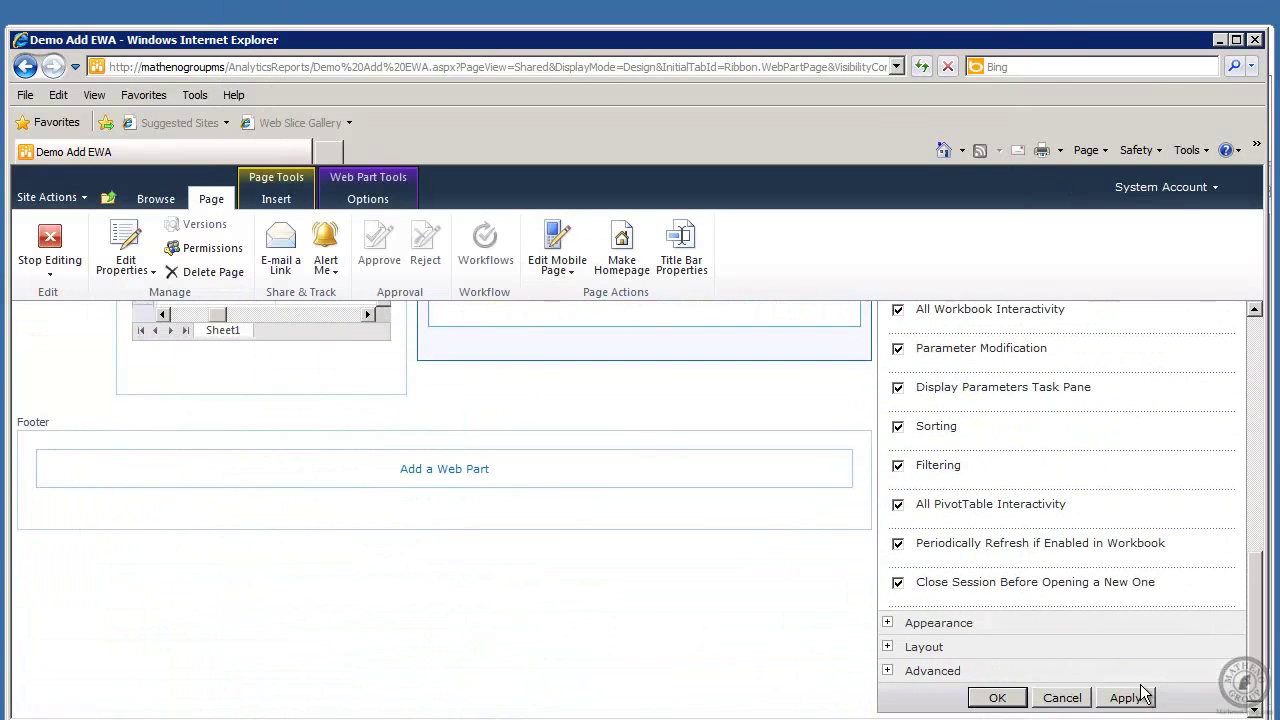
left_click(1128, 697)
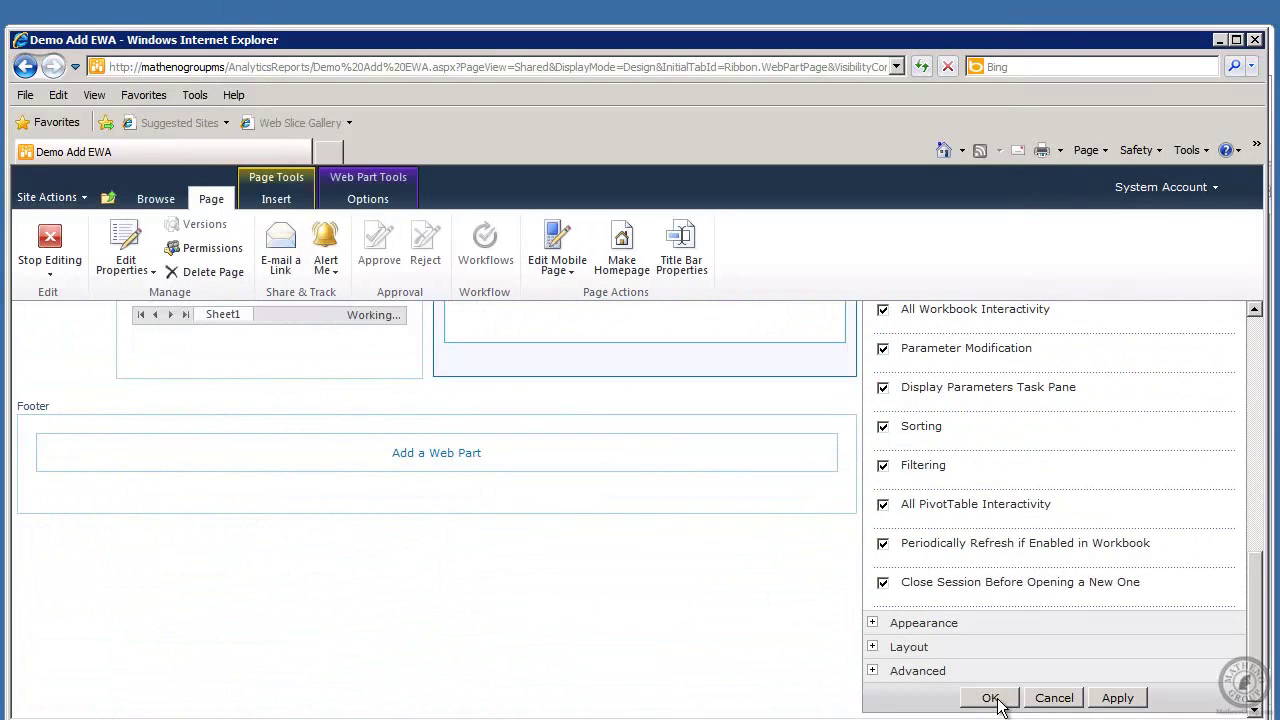
- Confirm the right web part's settings, then set its workbook's Discount parameter to .07 and apply it
left_click(995, 700)
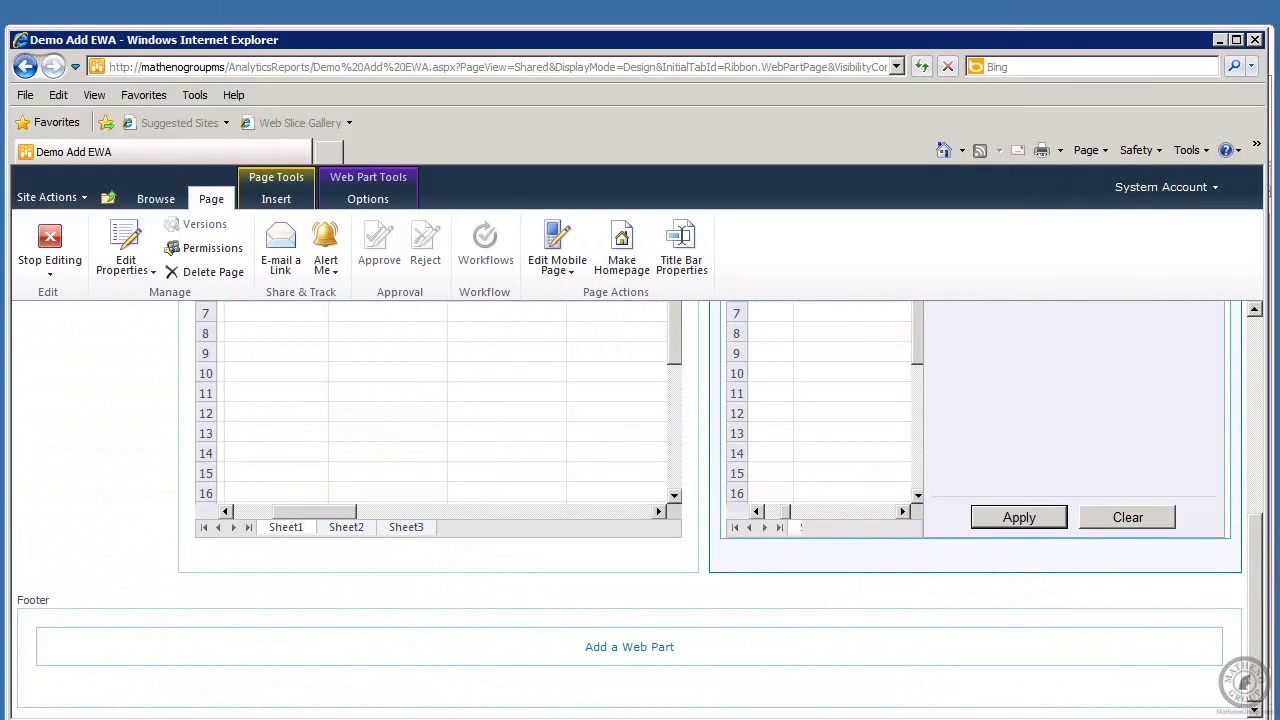
scroll(1071, 509, "up", 3)
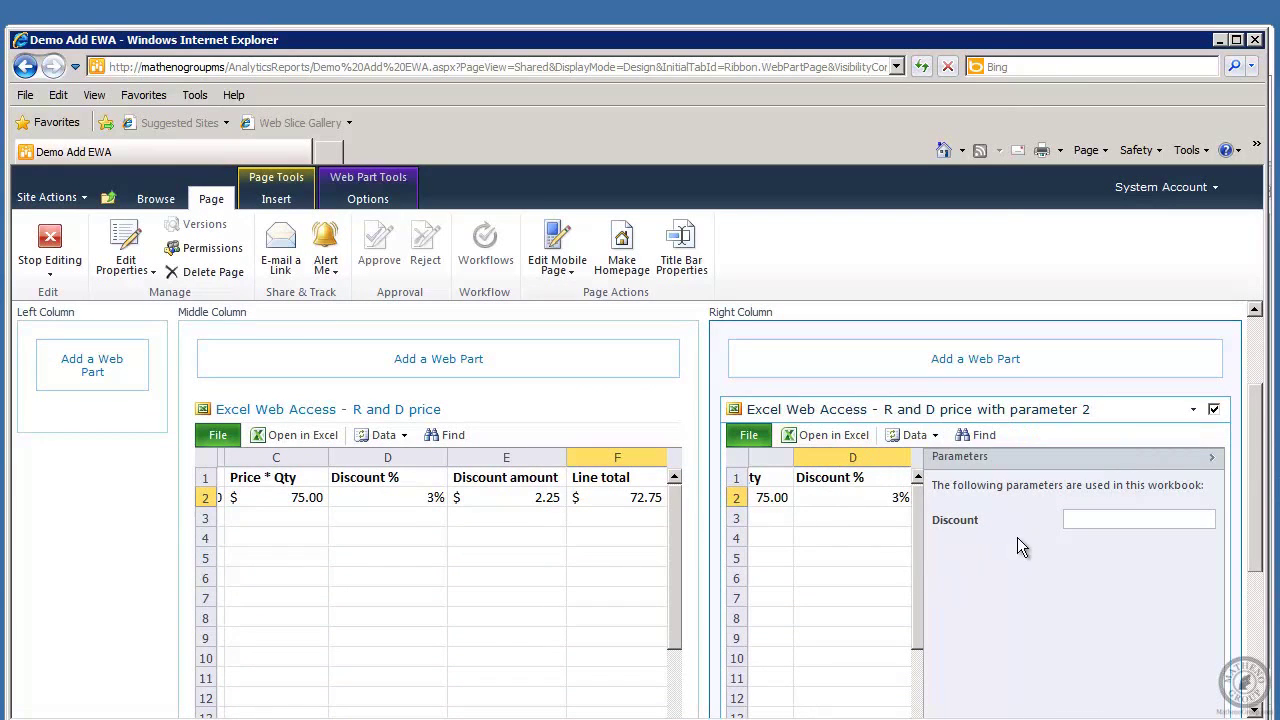
left_click(1094, 522)
type(".07")
scroll(1268, 643, "down", 2)
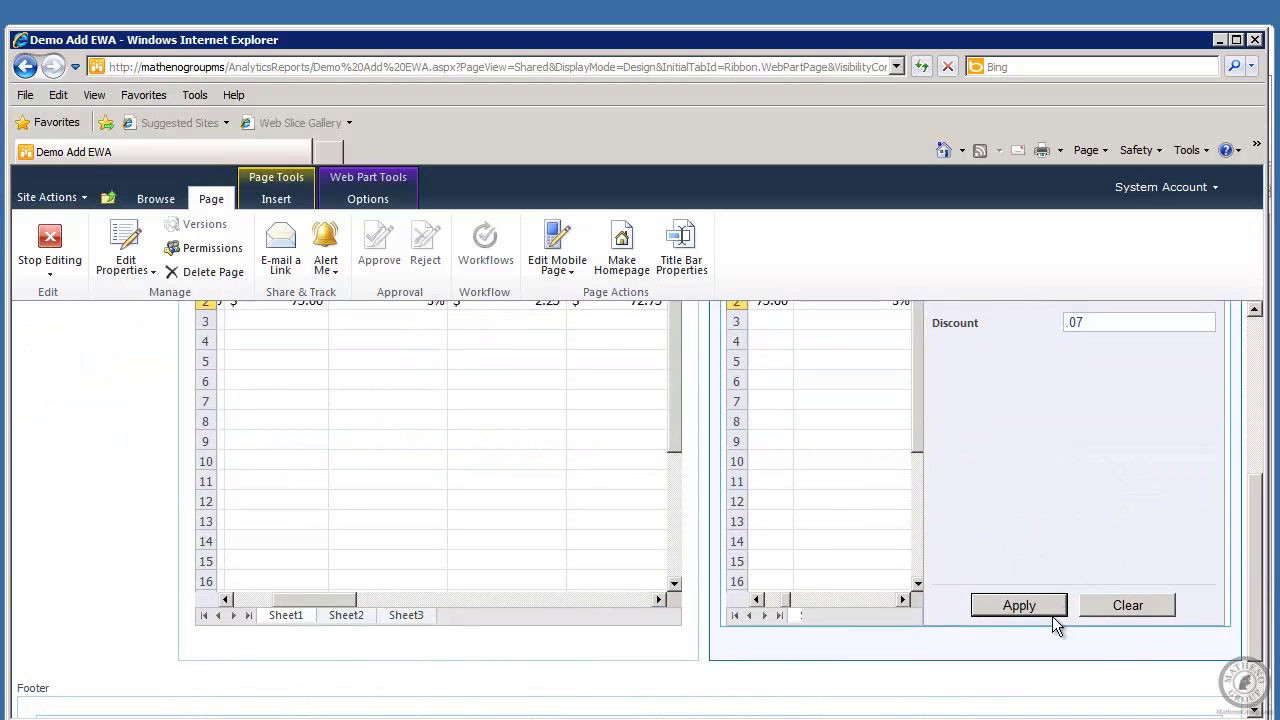
left_click(1033, 608)
left_click_drag(1258, 608, 1258, 516)
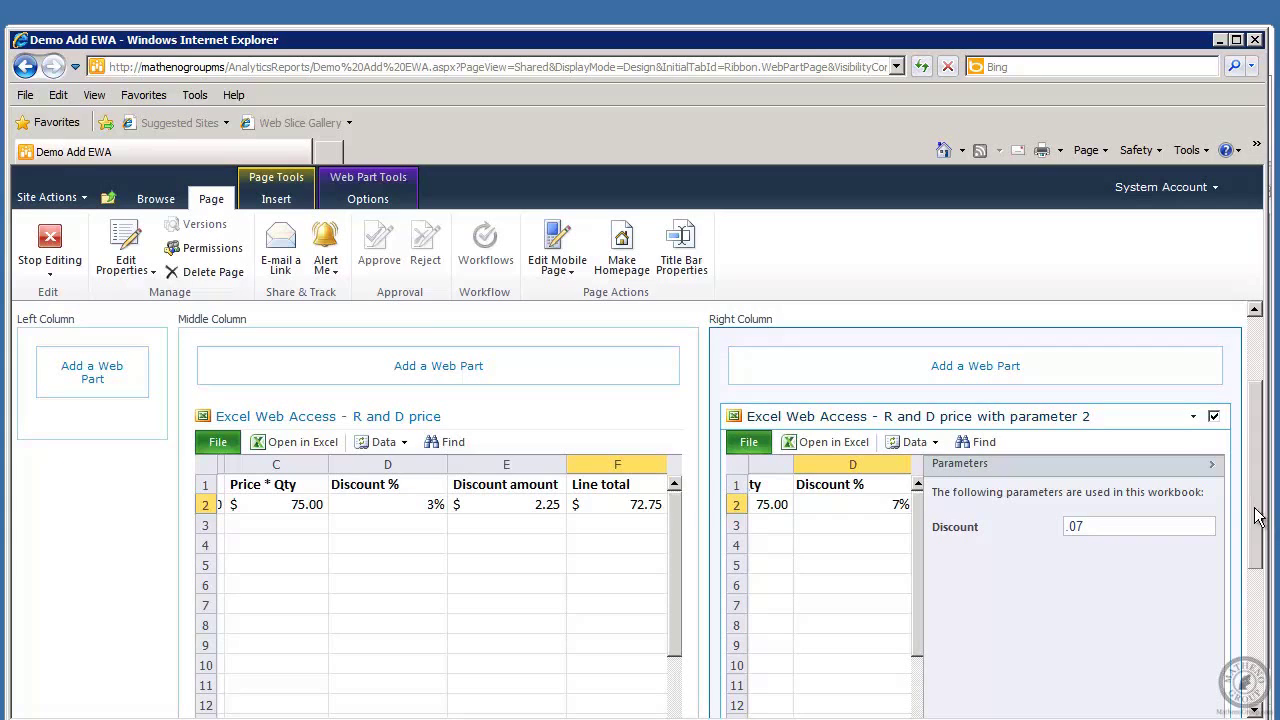
- Collapse the Parameters pane in the right web part and stop editing the page
left_click(1214, 470)
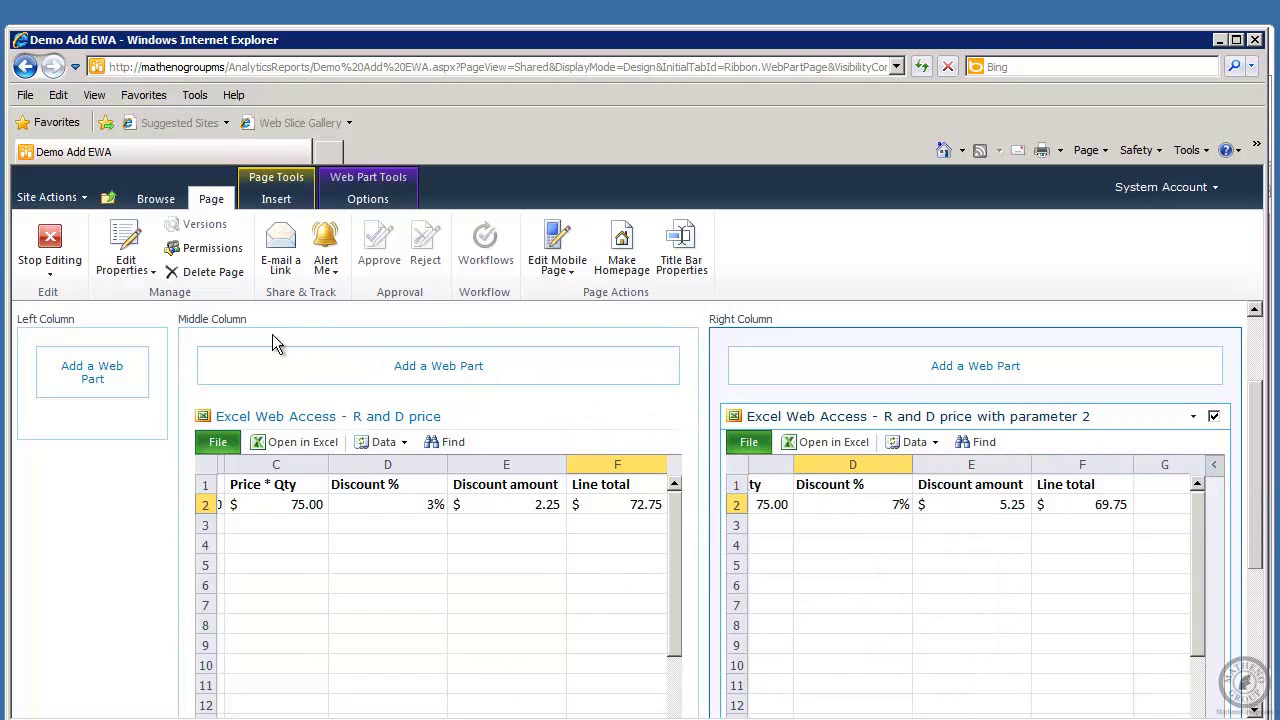
left_click(50, 243)
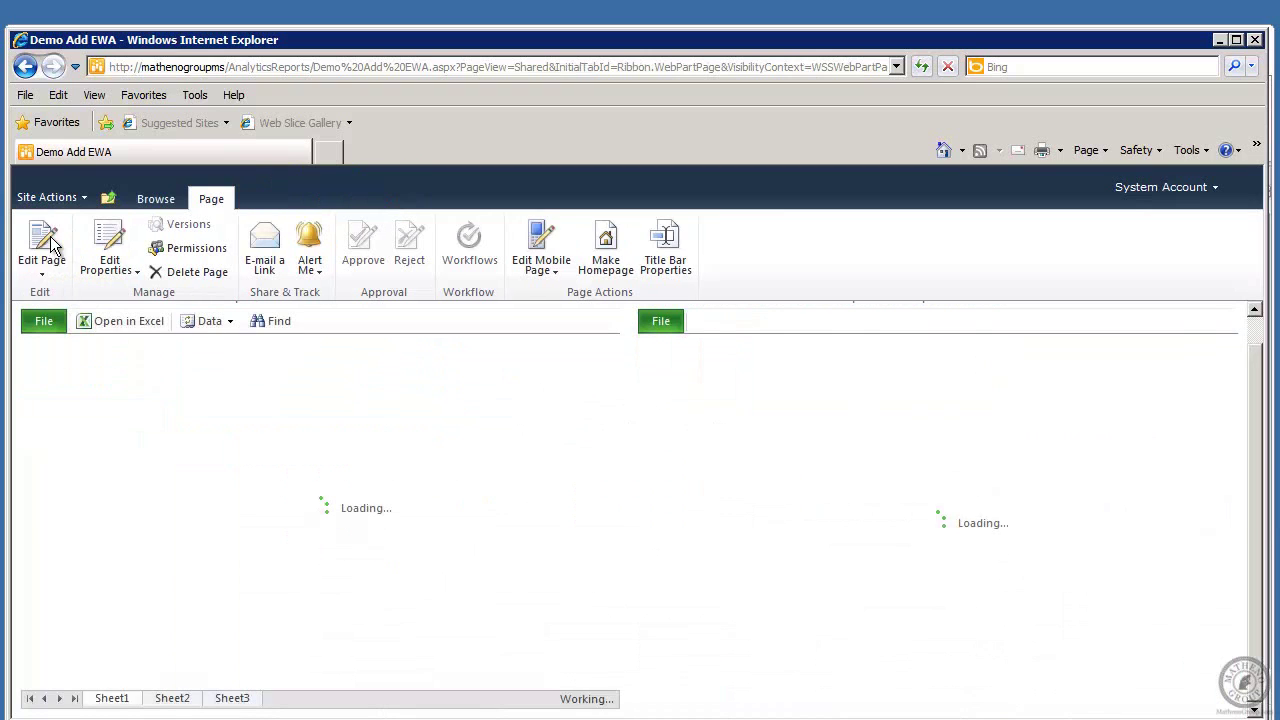